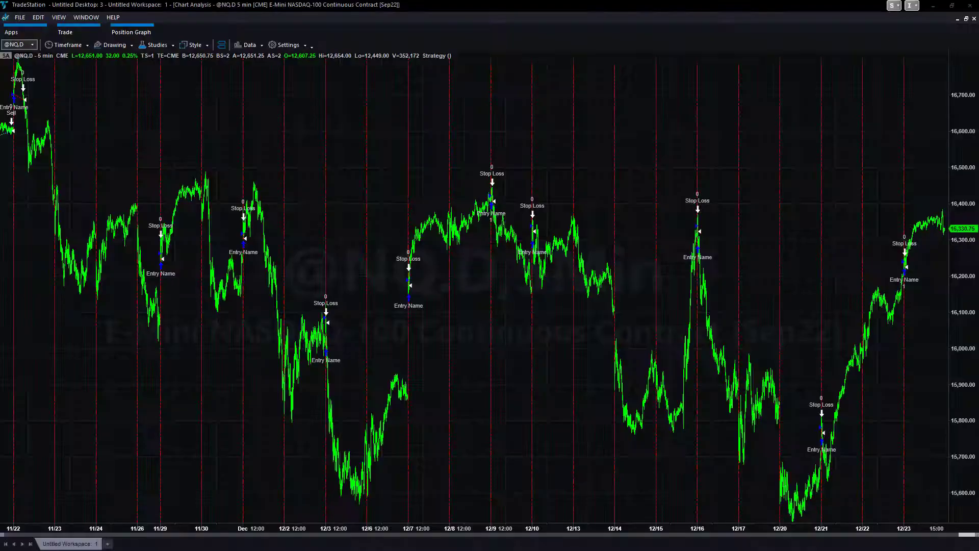
Switch to the Chrome window with the 'What is a Trading Robot?' tutorial.
key("alt+Tab")
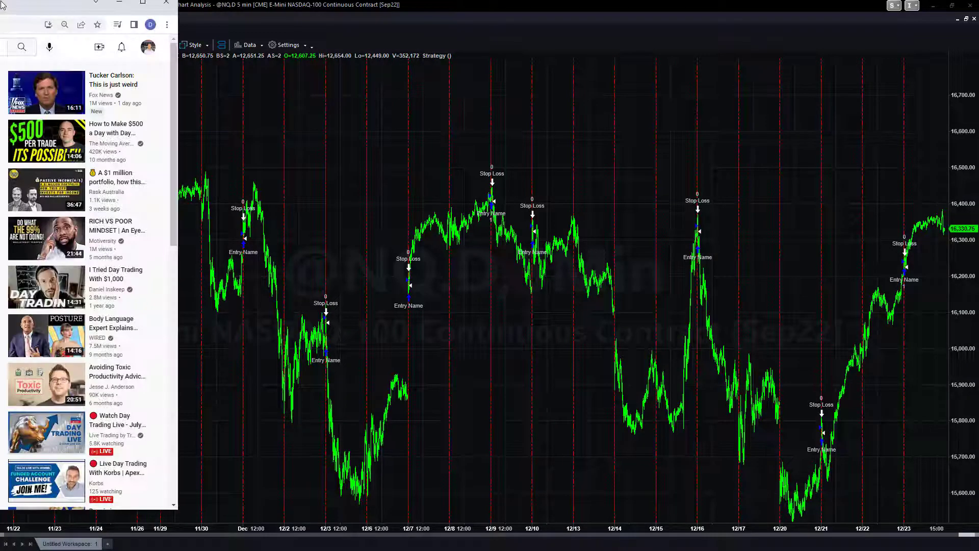
Maximize the browser, return to the 'What is a Trading Robot?' tab, and toggle full screen on and off.
left_click_drag(4, 37, 463, 37)
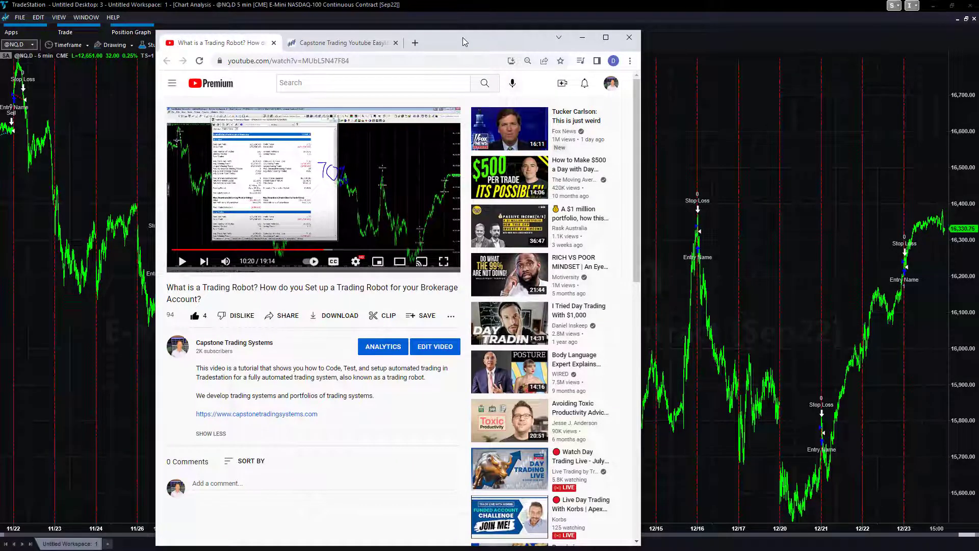
double_click(463, 37)
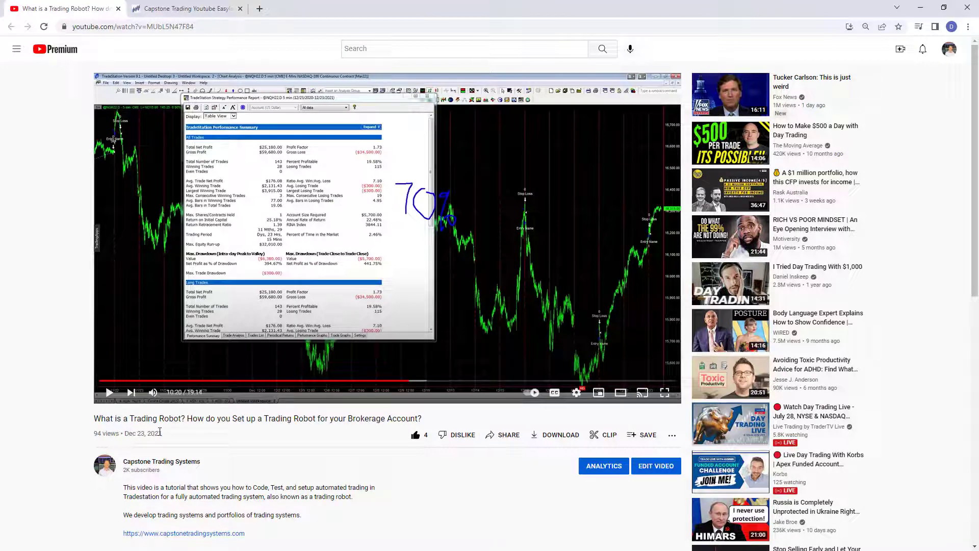
left_click(173, 15)
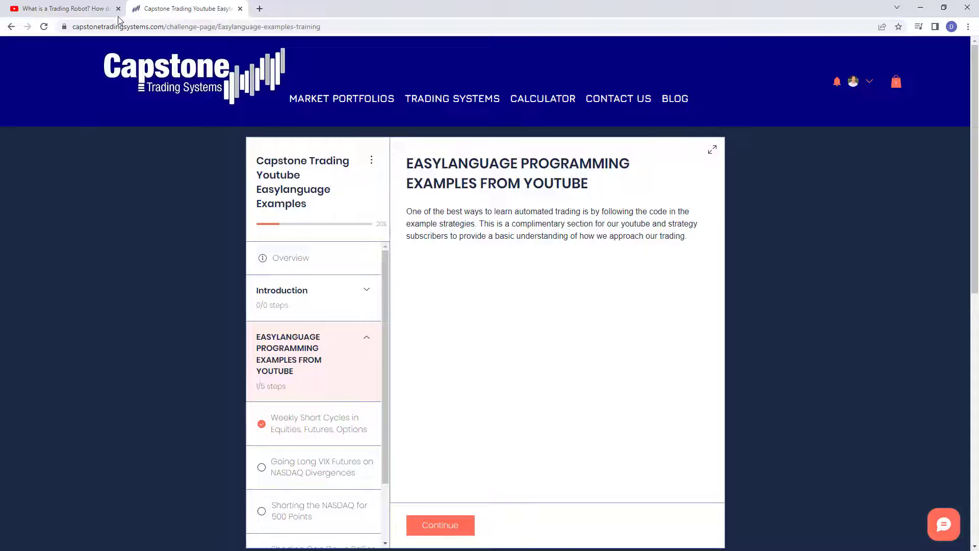
left_click(39, 12)
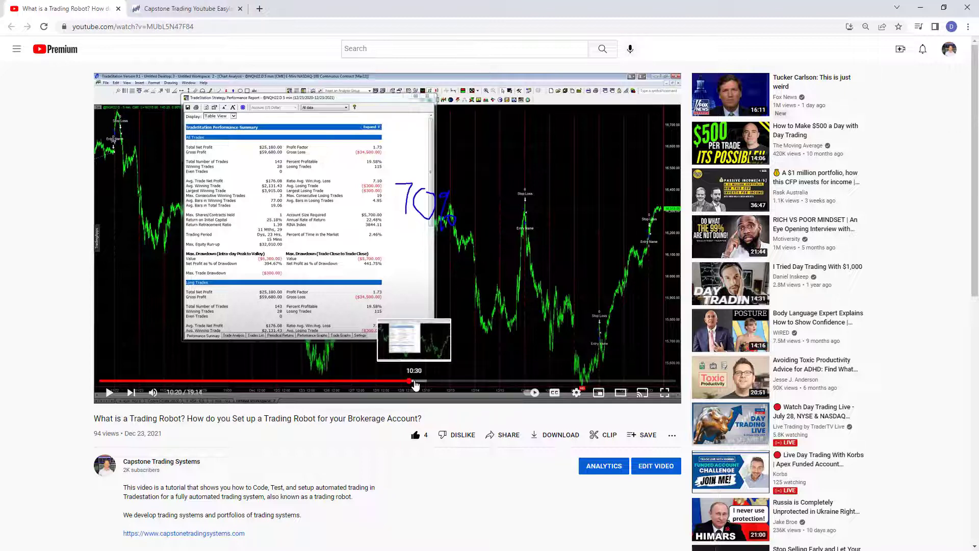
left_click(664, 392)
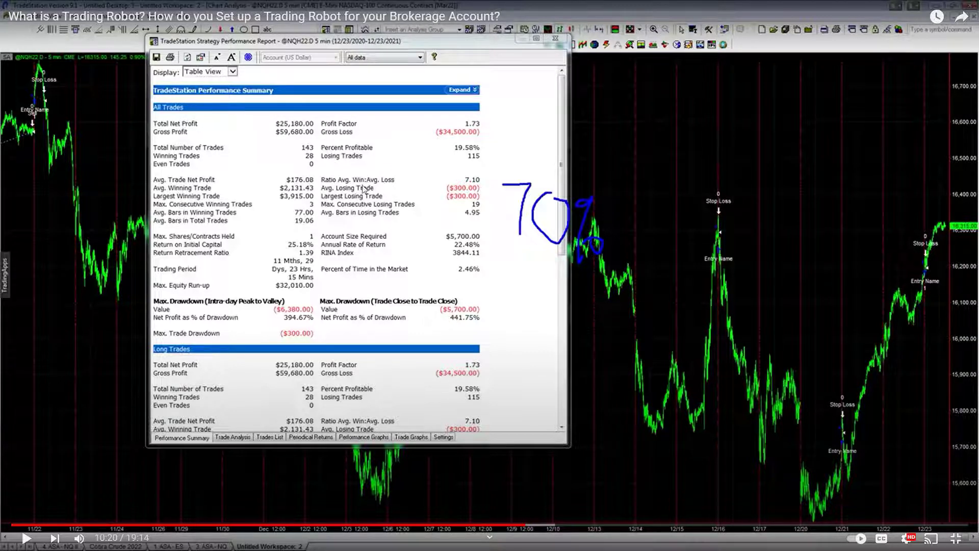
left_click(954, 540)
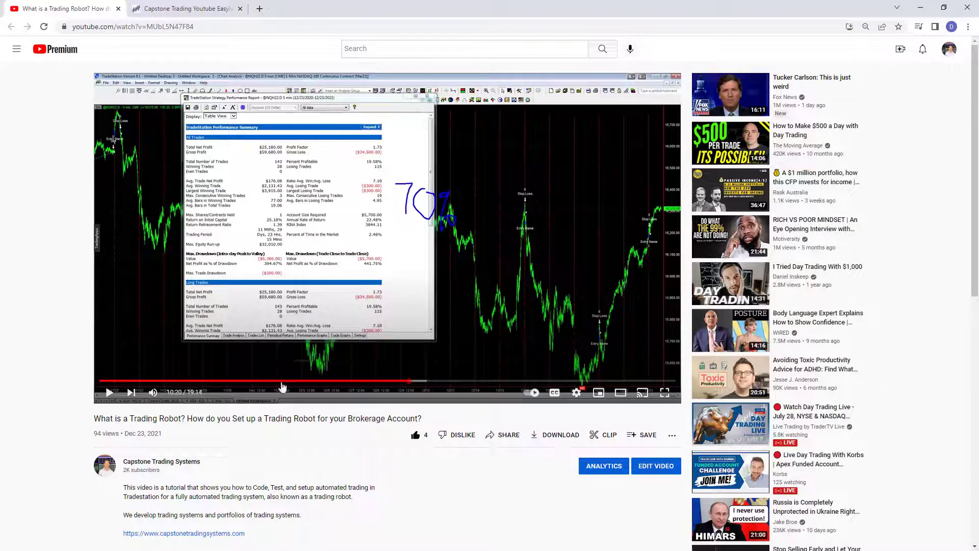
Scrub the tutorial through 4:22, 5:19, 5:38 and 5:28 to settle on the code at 5:25.
left_click(230, 381)
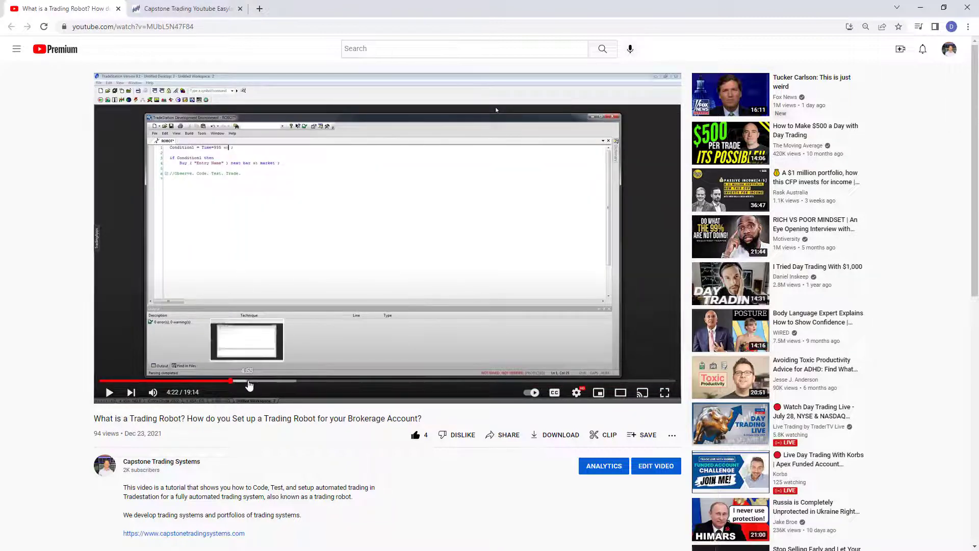
left_click(259, 384)
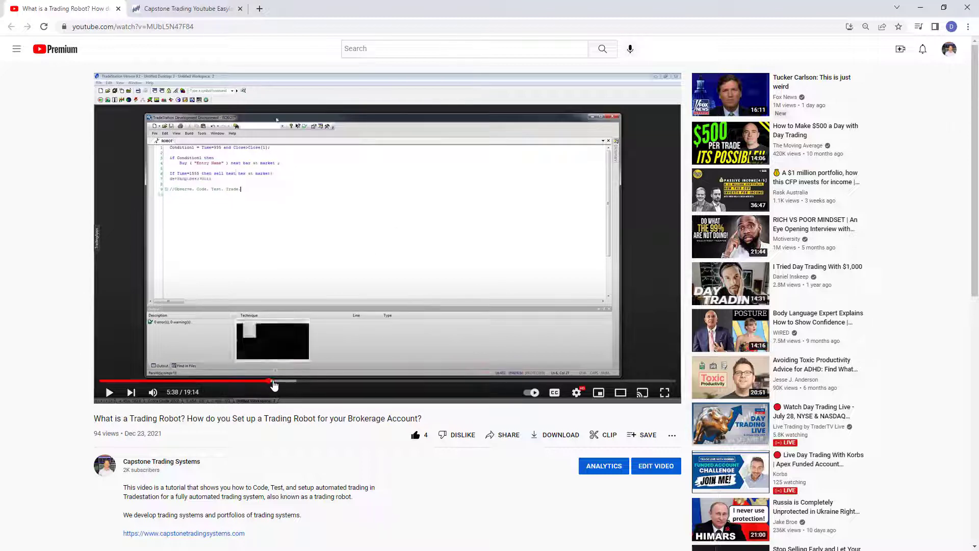
left_click(268, 383)
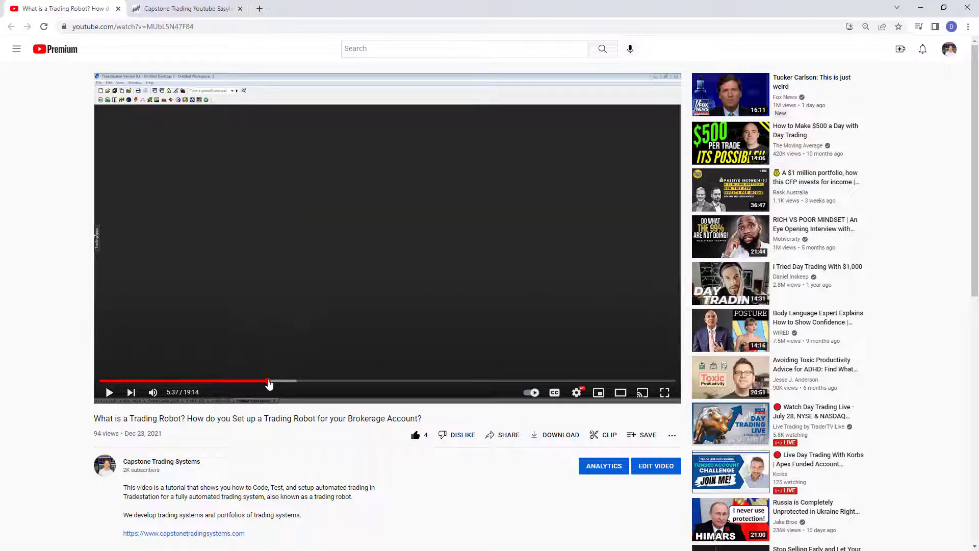
left_click(265, 384)
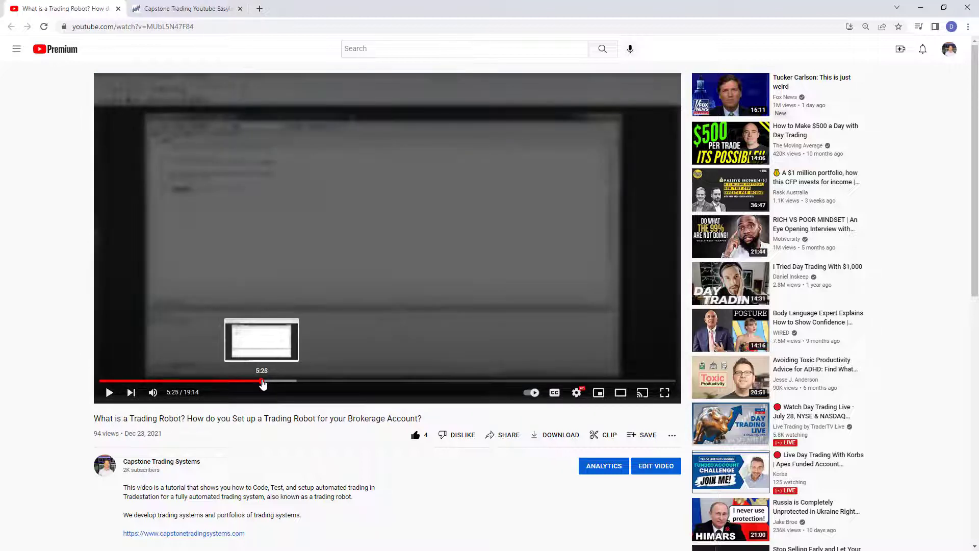
left_click(261, 383)
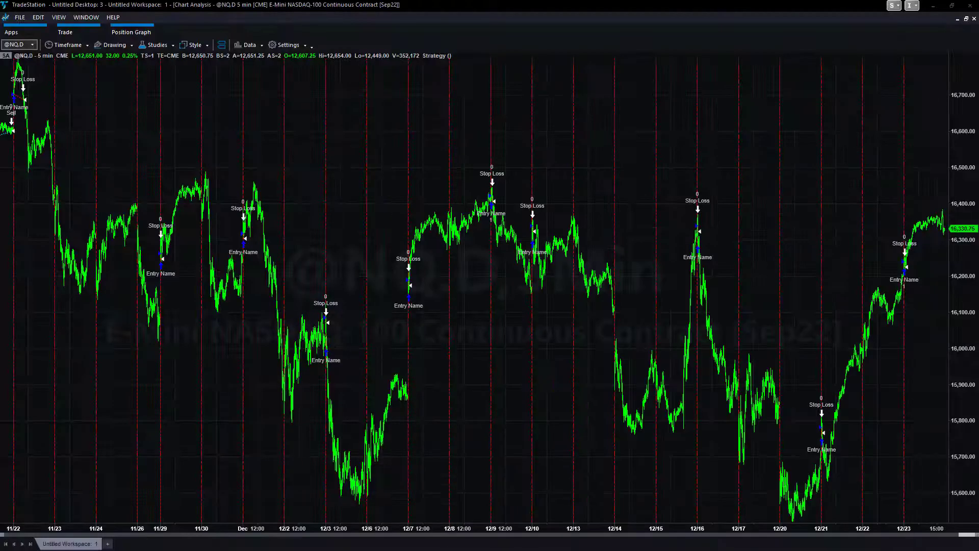
Open the chart's Strategy Performance Report from the Data menu and center it on screen.
right_click(215, 81)
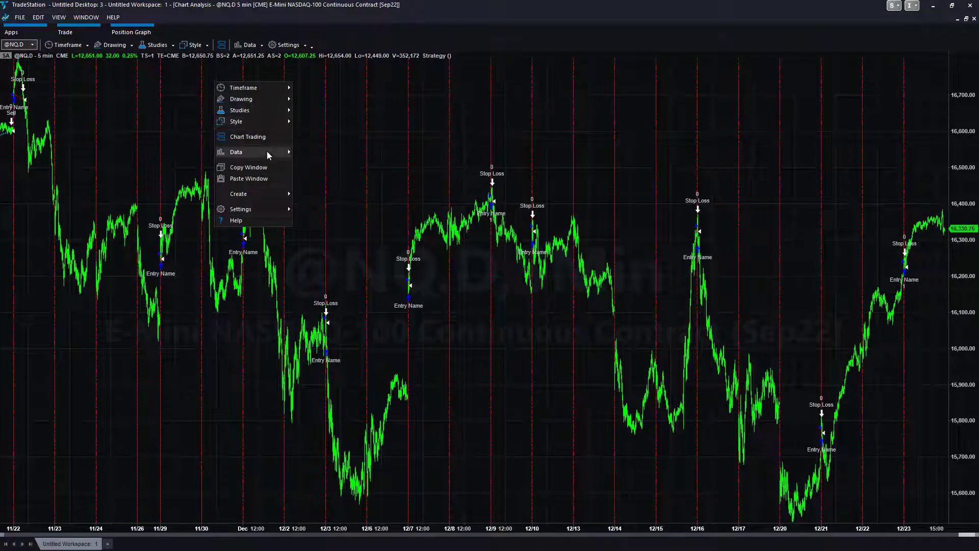
mouse_move(267, 151)
left_click(358, 179)
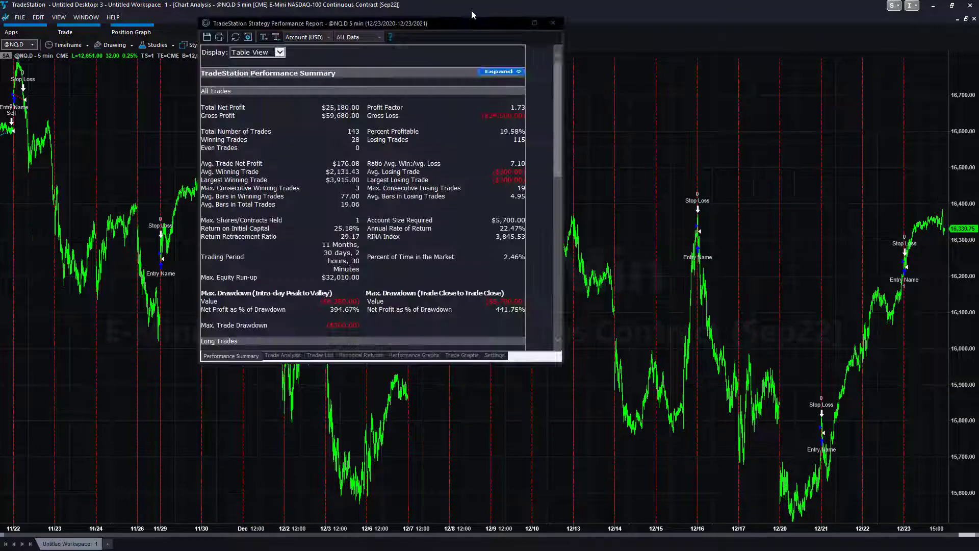
left_click_drag(471, 10, 517, 104)
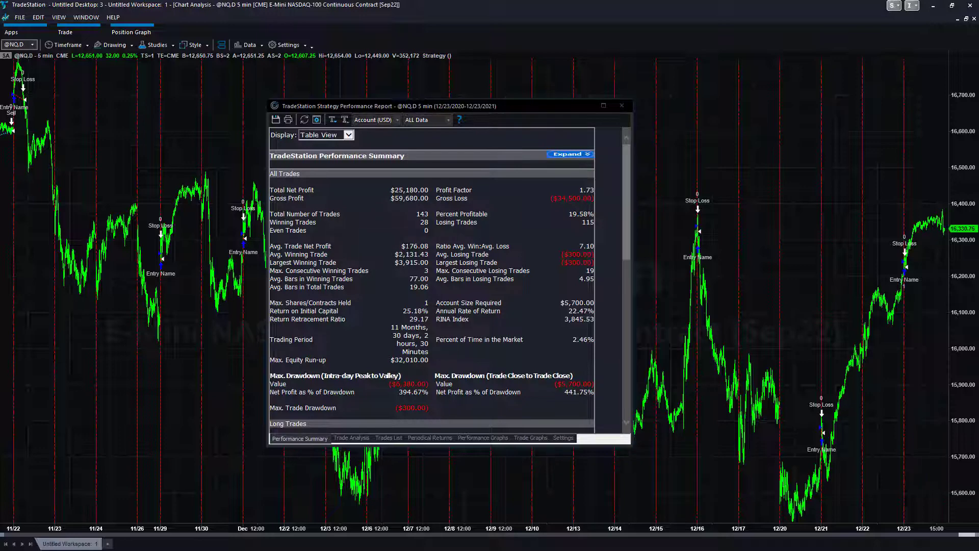
Review Avg. Trade Net Profit, the equity curve graph, and the performance summary.
left_click_drag(406, 246, 420, 246)
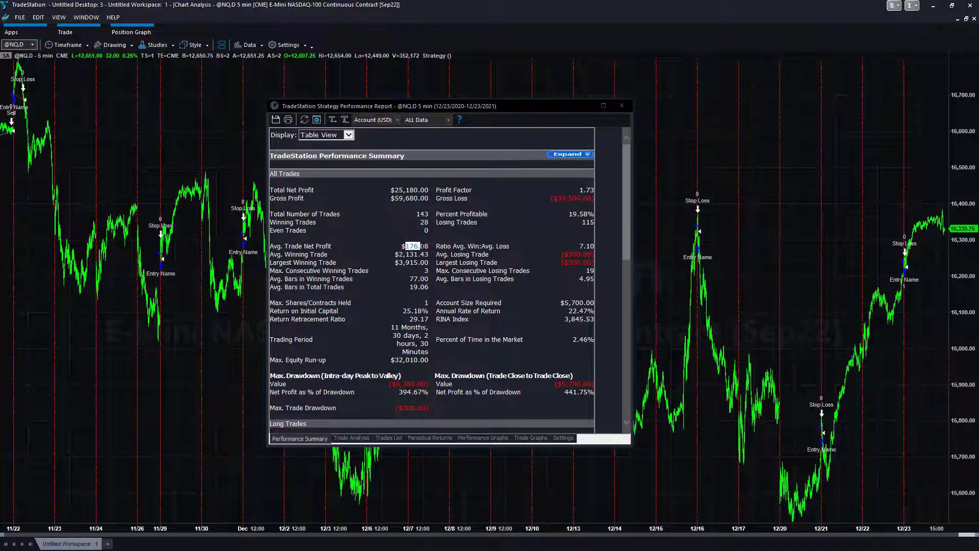
left_click(497, 439)
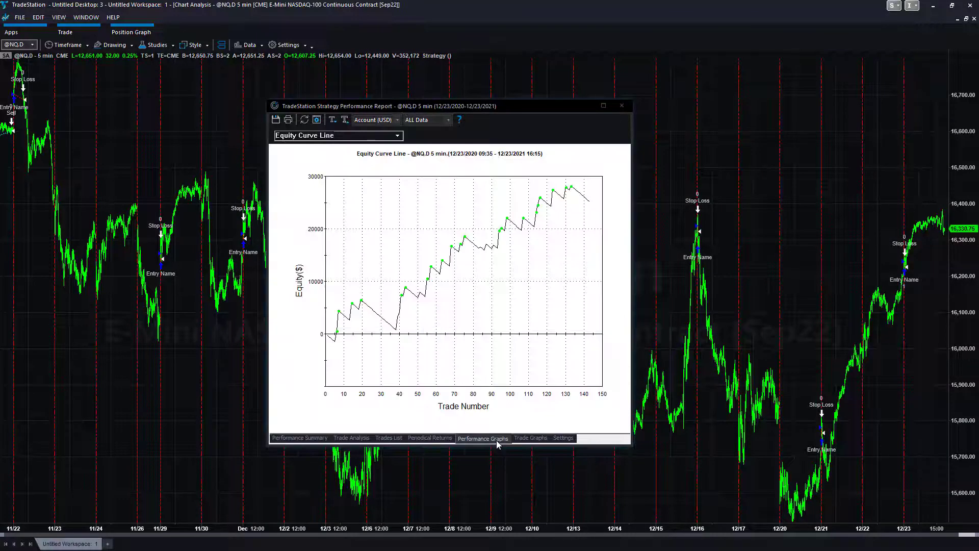
left_click(307, 440)
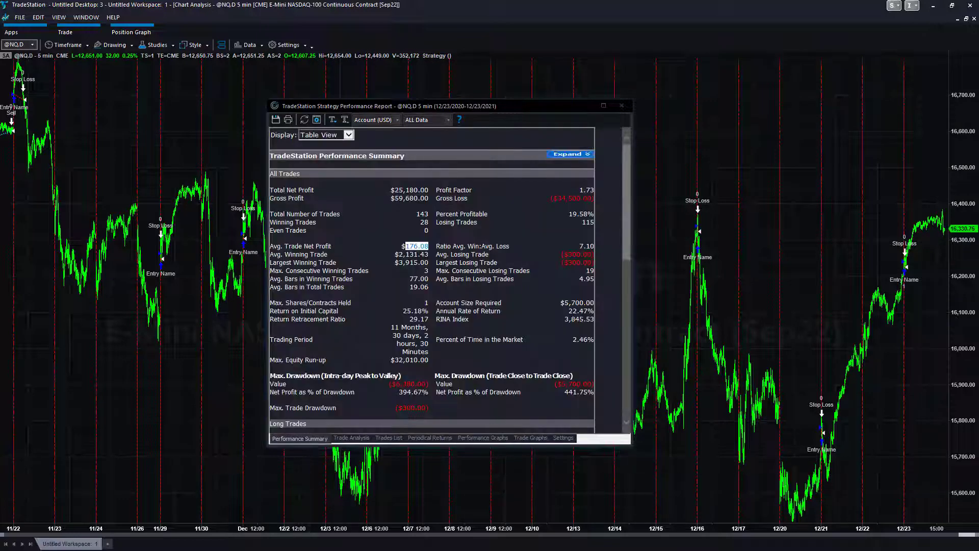
Maximize the ROBOT strategy code editor to read it, then move it aside to reveal the chart.
left_click_drag(0, 20, 274, 75)
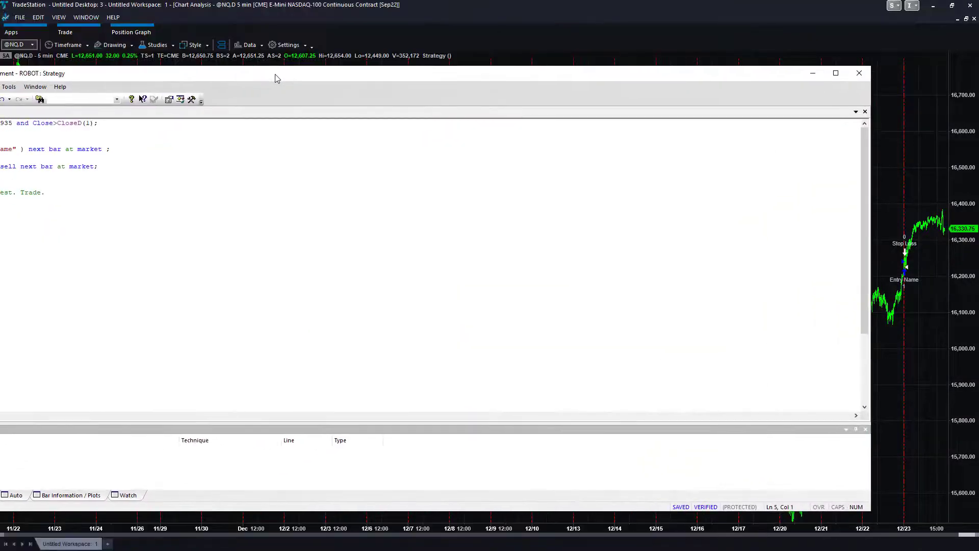
double_click(275, 74)
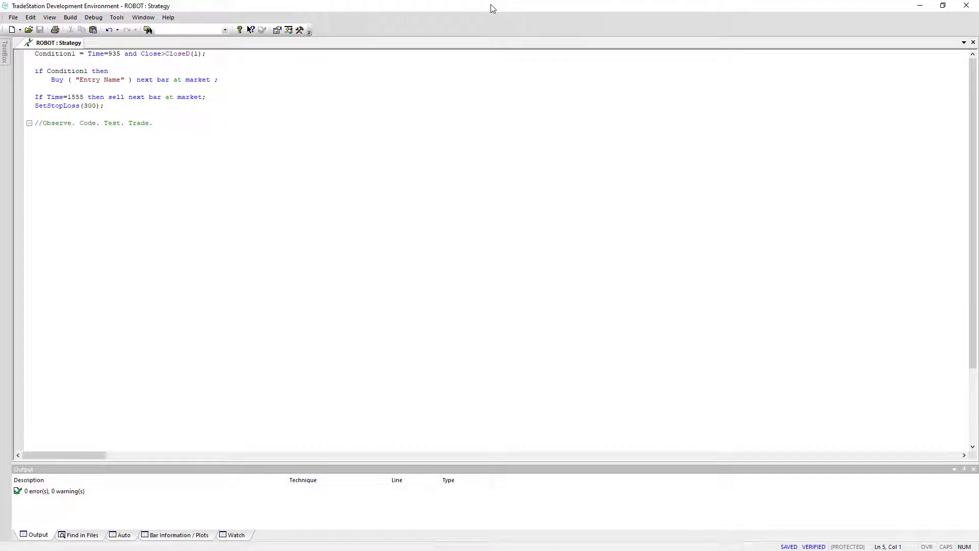
left_click_drag(492, 9, 409, 94)
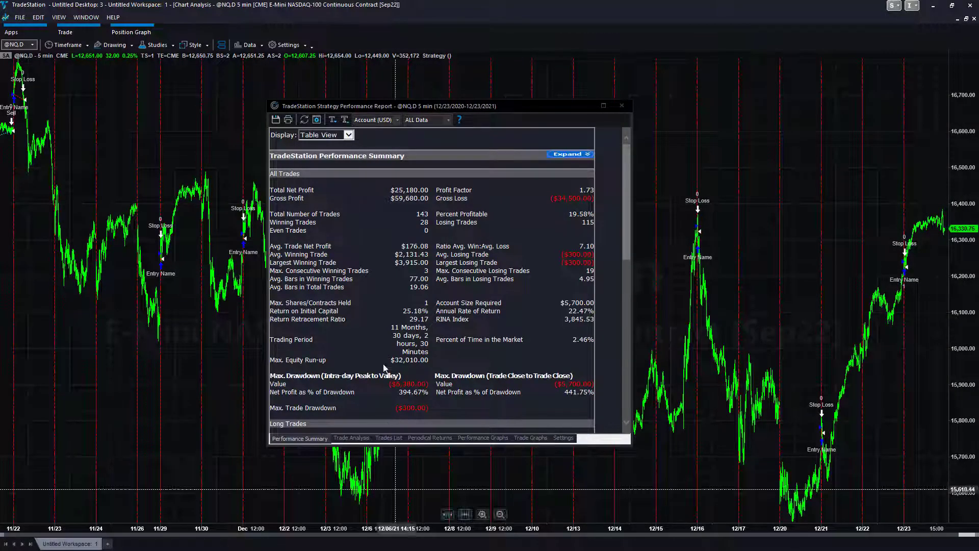
In Edit Symbol, set the chart data's Last Date to Today with 5 Years Back.
right_click(171, 122)
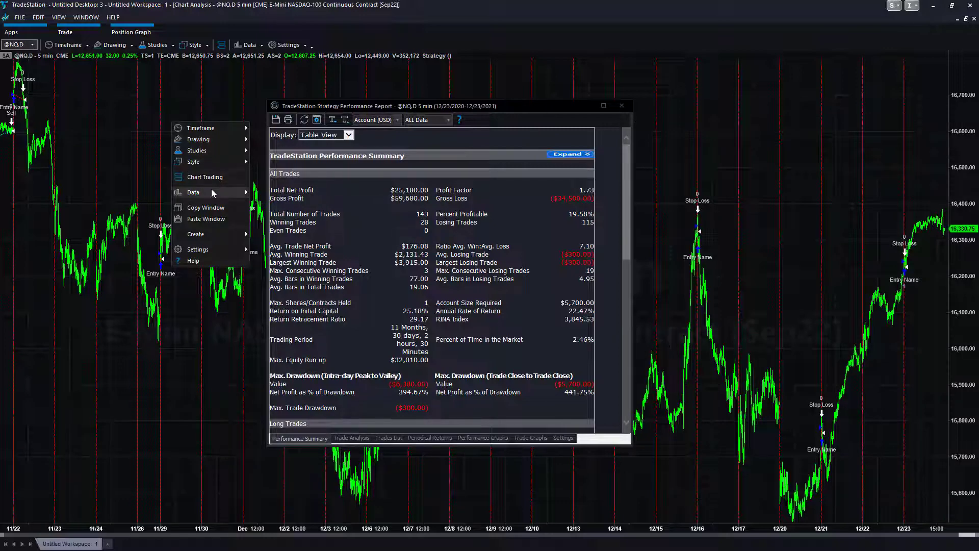
mouse_move(237, 191)
left_click(274, 203)
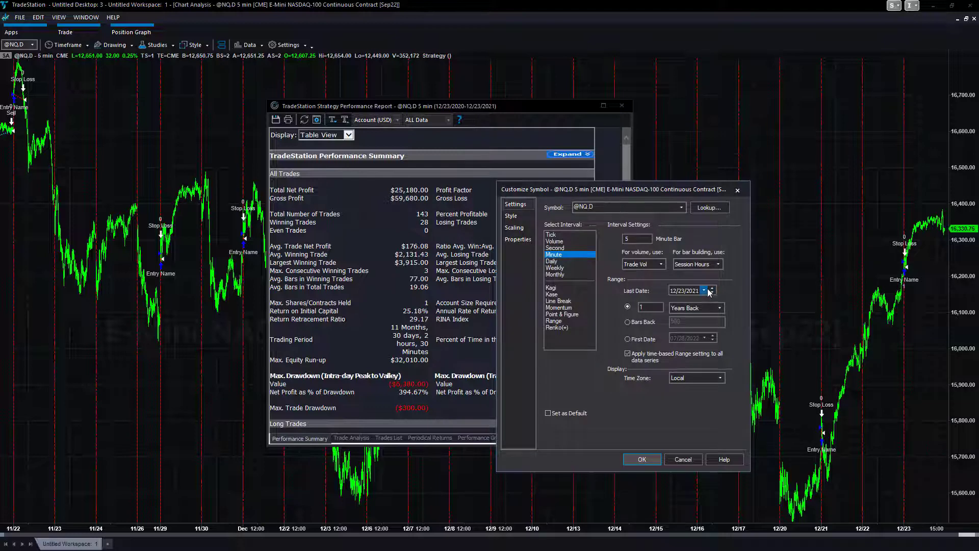
left_click(704, 290)
left_click(670, 379)
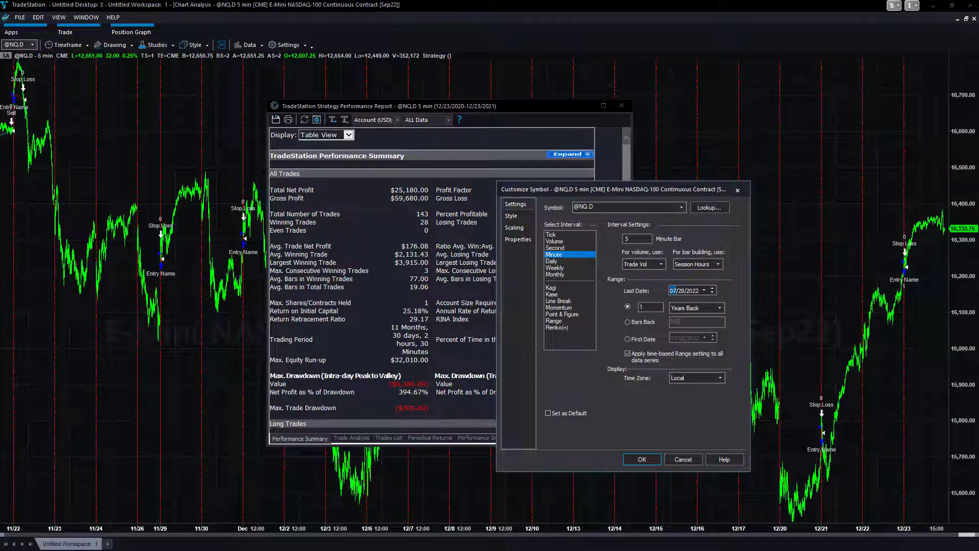
double_click(645, 306)
left_click(641, 459)
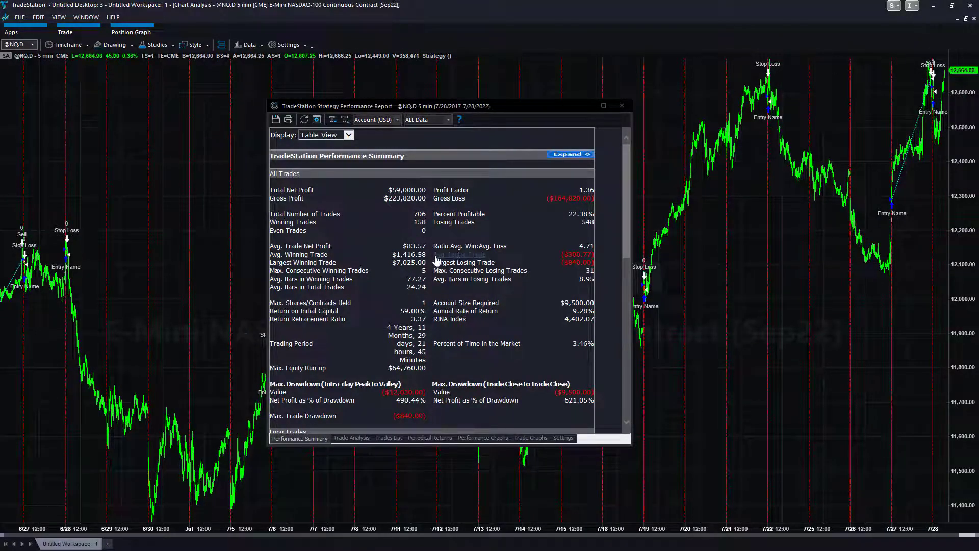
left_click(414, 243)
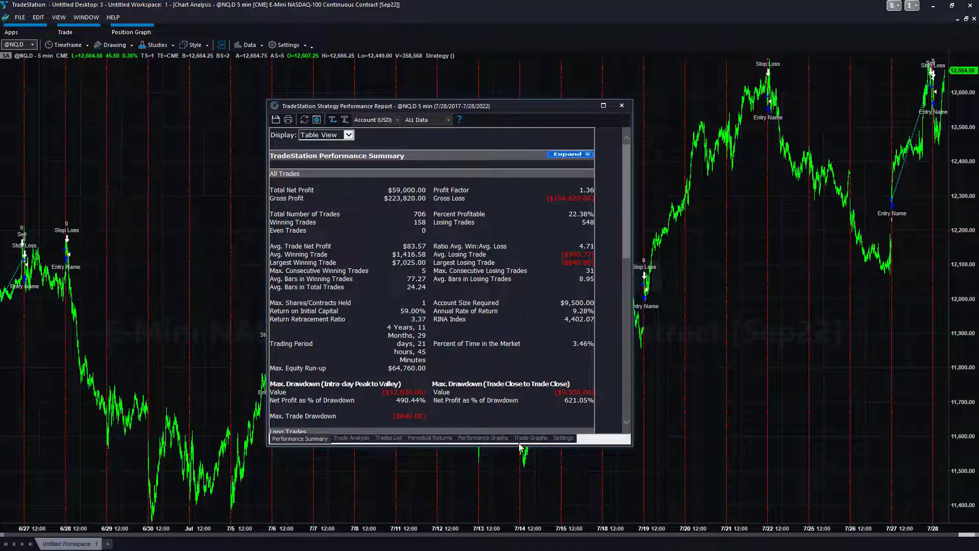
left_click(485, 438)
left_click(538, 275)
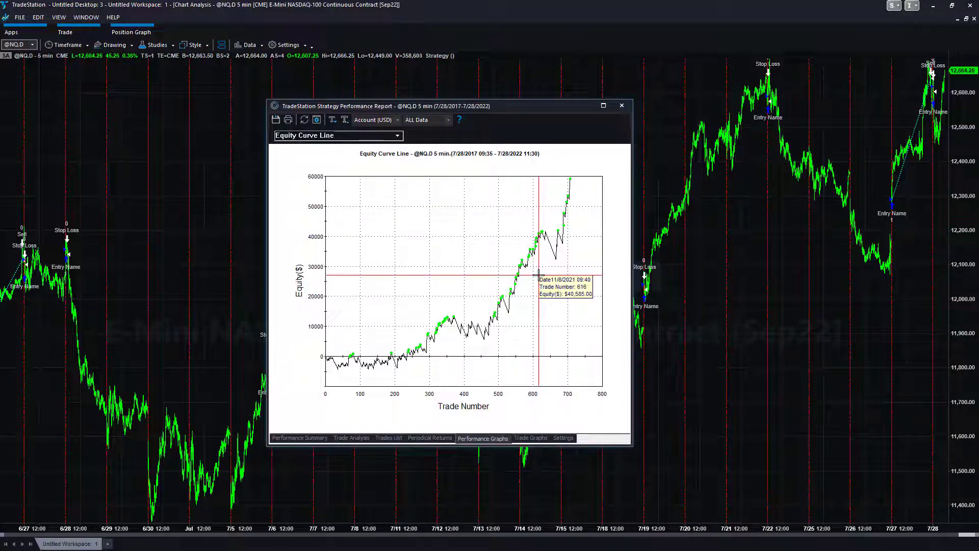
left_click_drag(539, 275, 545, 271)
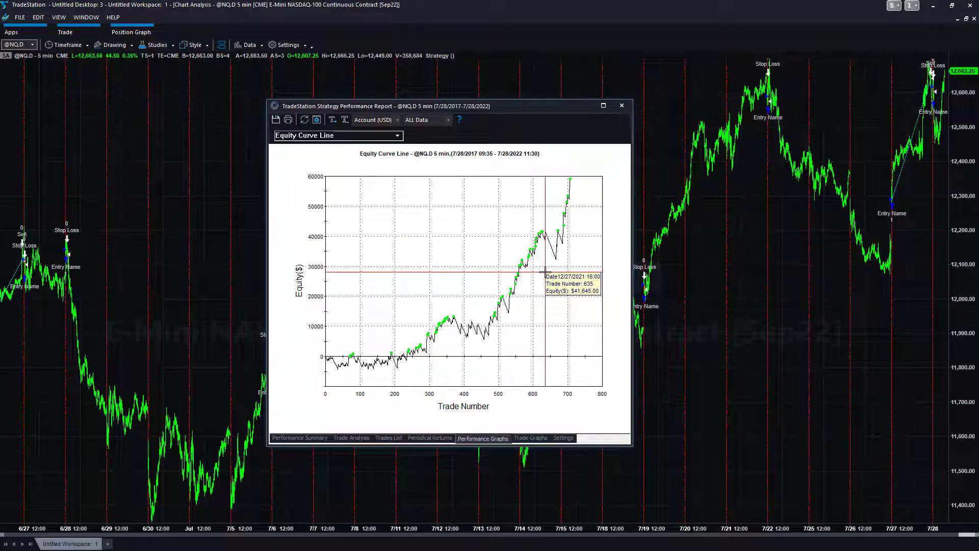
left_click_drag(545, 271, 629, 271)
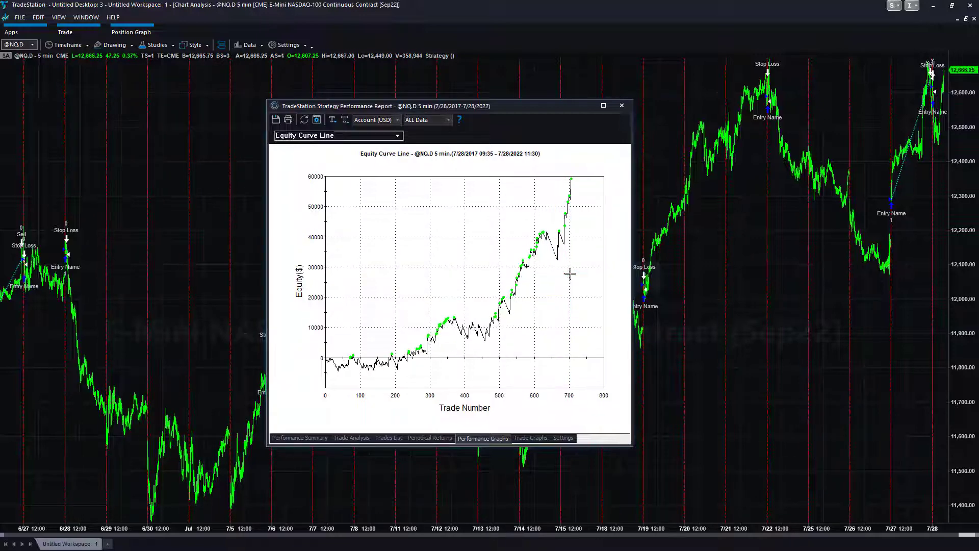
Change SetStopLoss(500) to 400 in the ROBOT code and verify it.
key("alt+Tab")
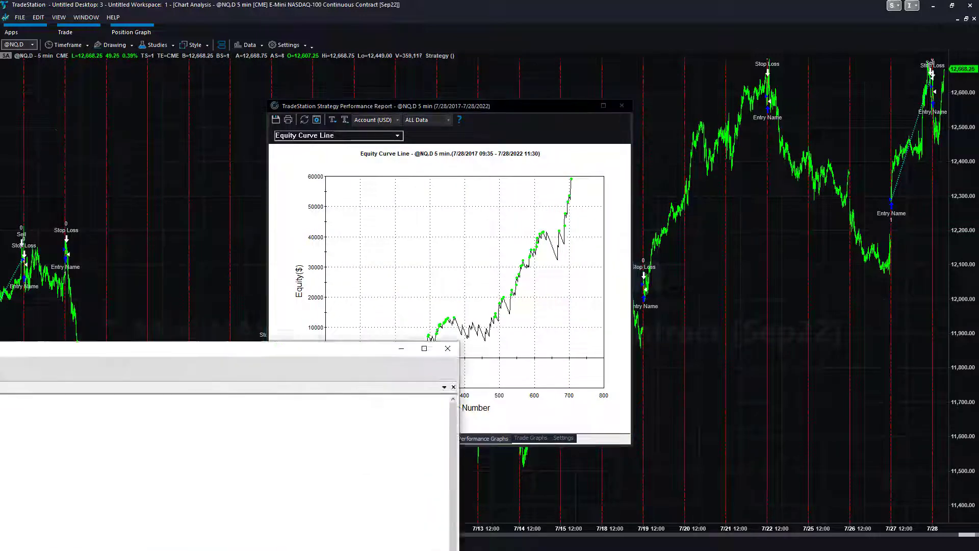
left_click_drag(336, 87, 334, 88)
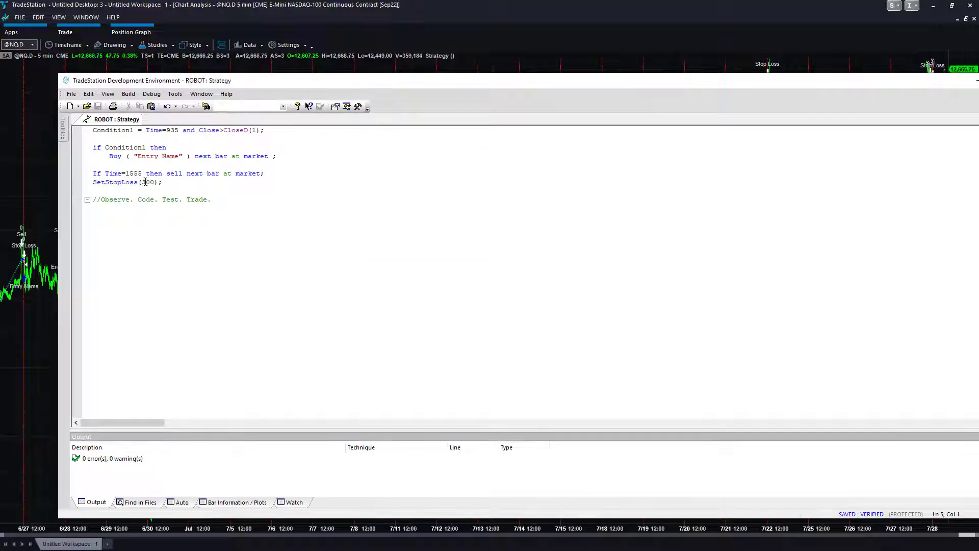
left_click_drag(145, 182, 143, 182)
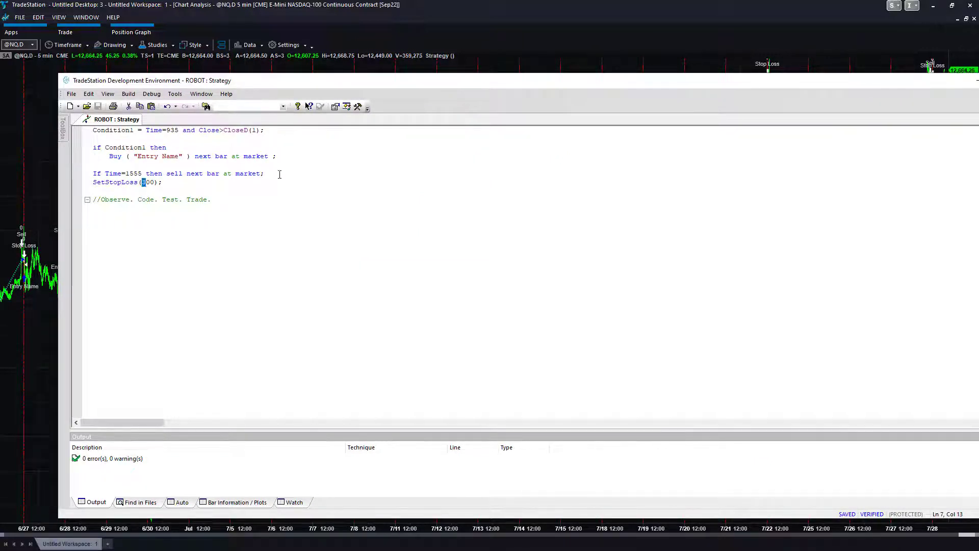
type("4")
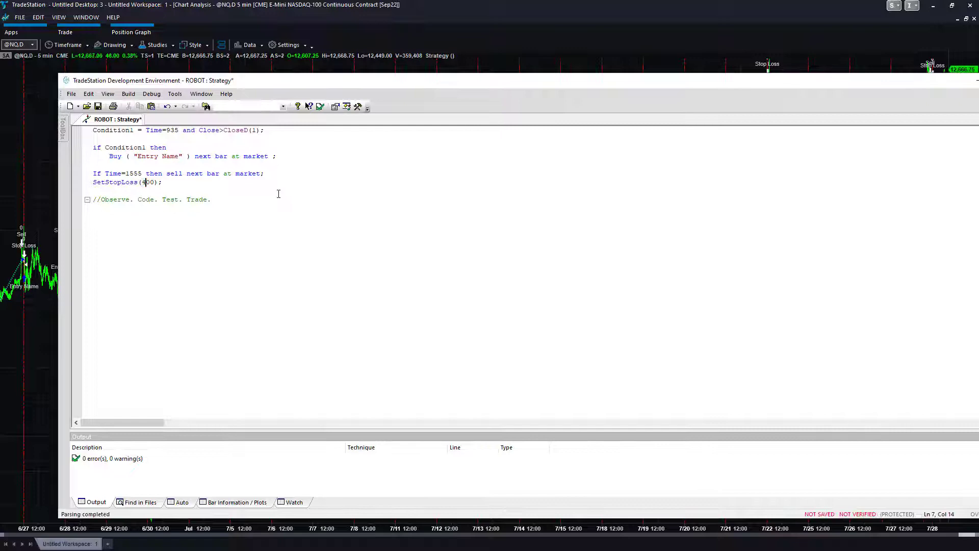
left_click(319, 107)
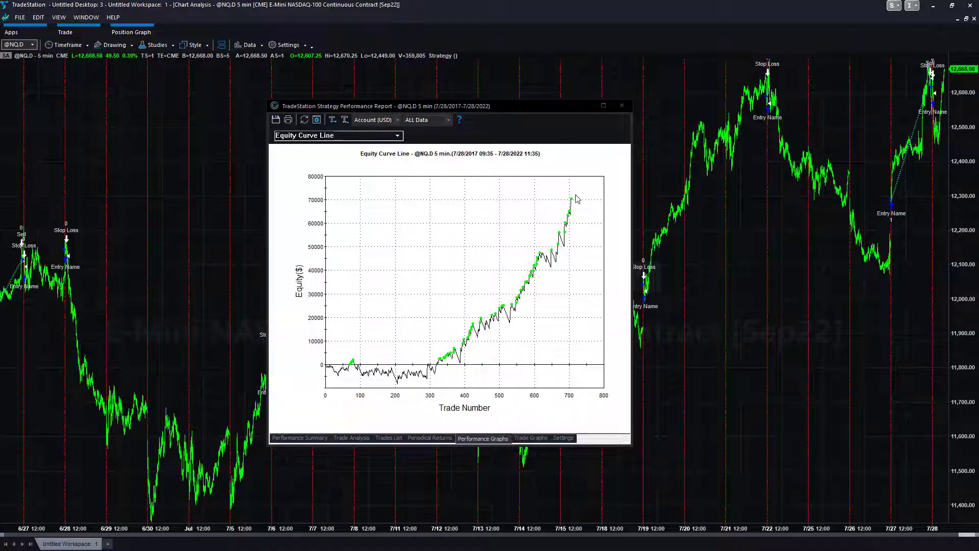
left_click(307, 440)
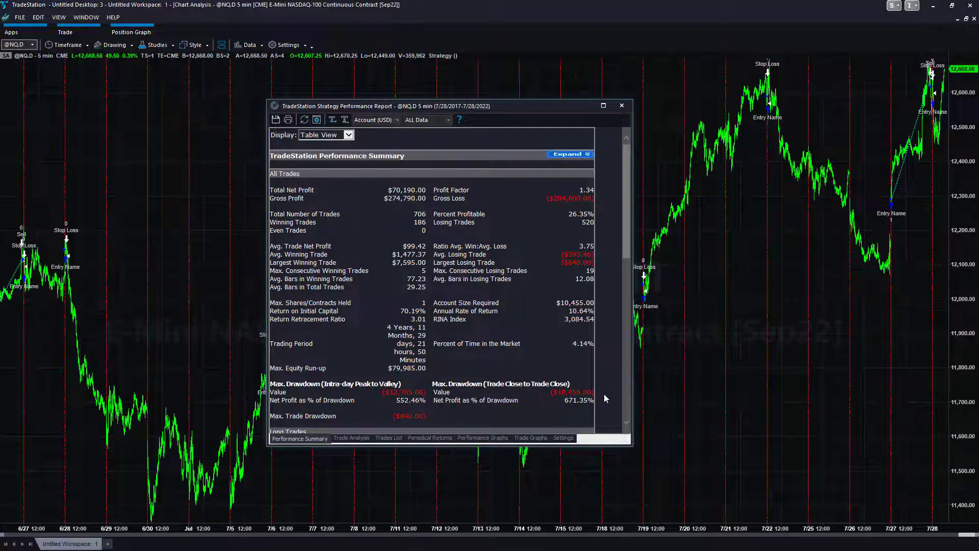
left_click(472, 440)
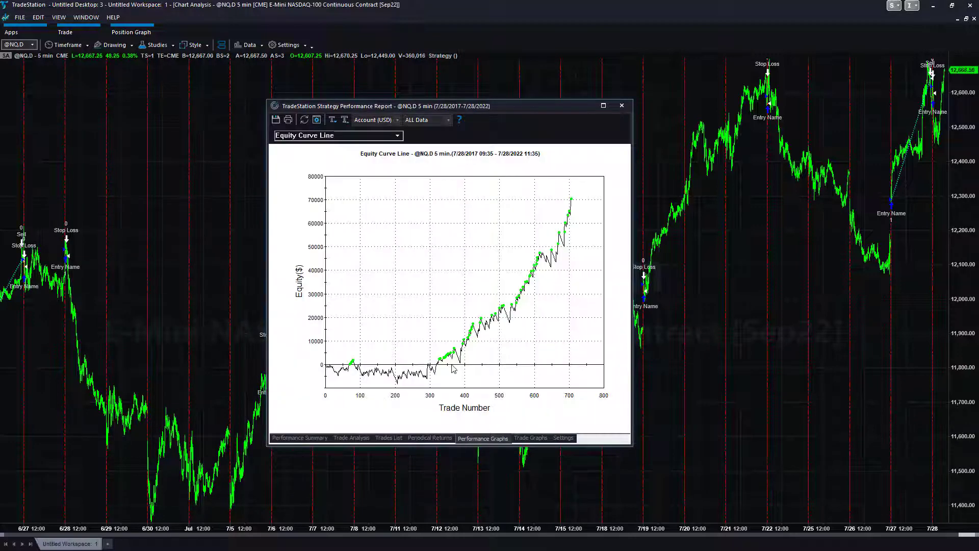
In Edit Symbol, set the chart data's First Date to 03/23/2020.
mouse_move(453, 363)
right_click(187, 147)
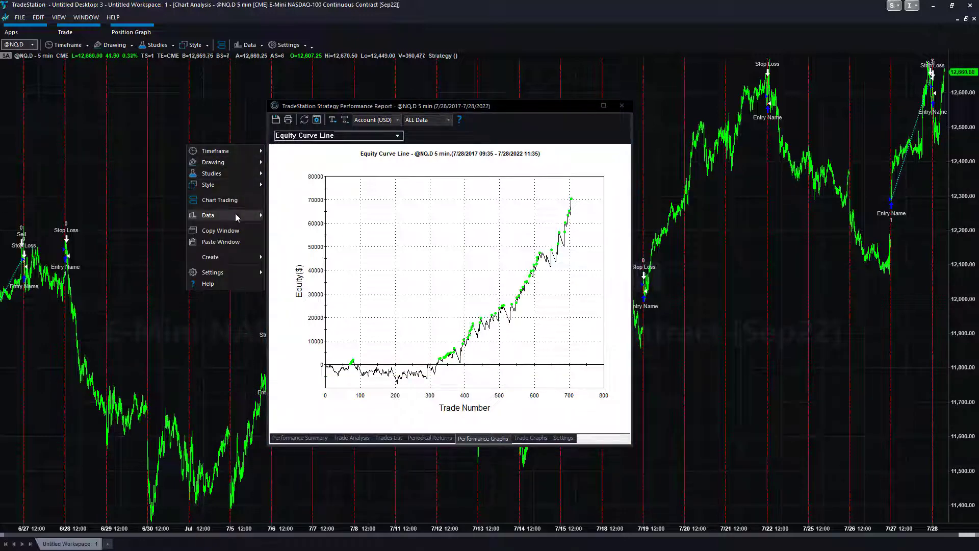
mouse_move(237, 216)
left_click(294, 225)
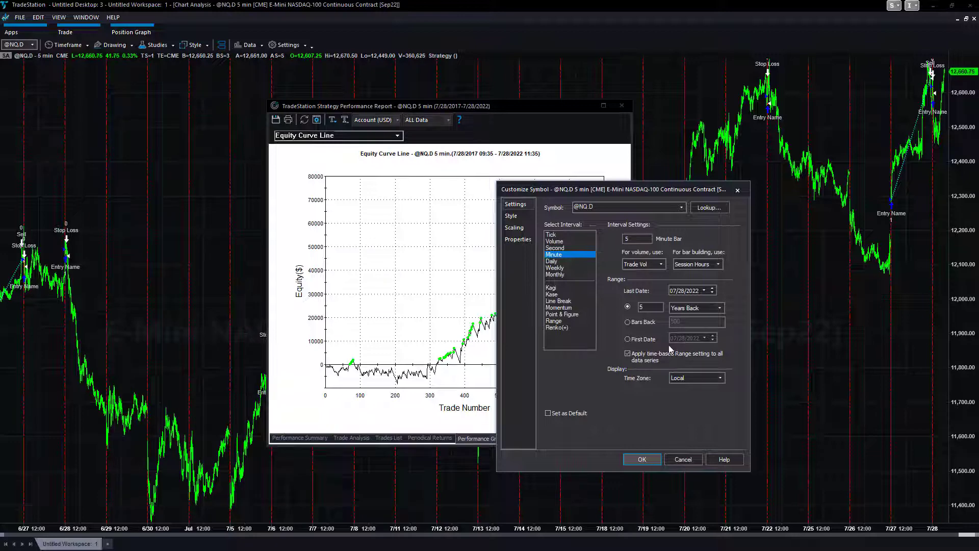
left_click(641, 339)
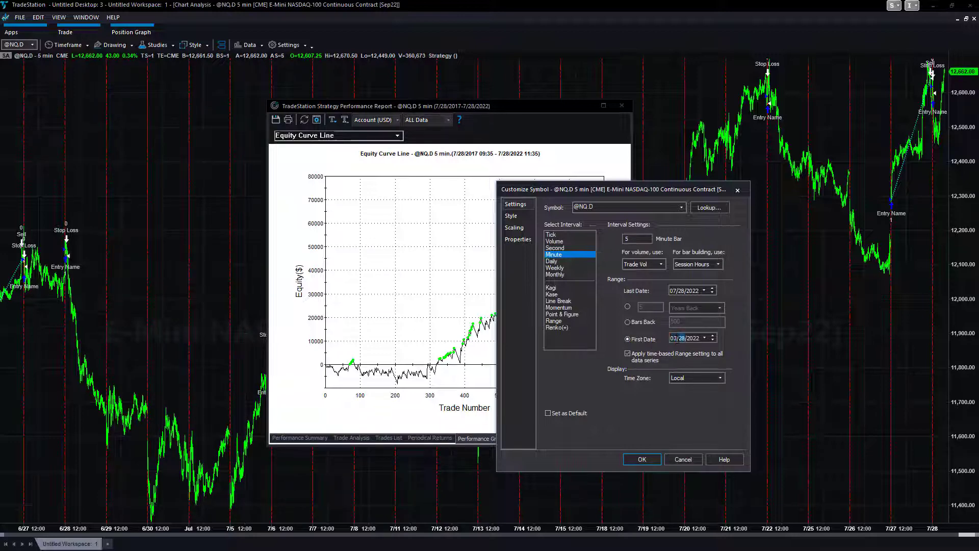
left_click(681, 338)
type("23/2020")
key("Return")
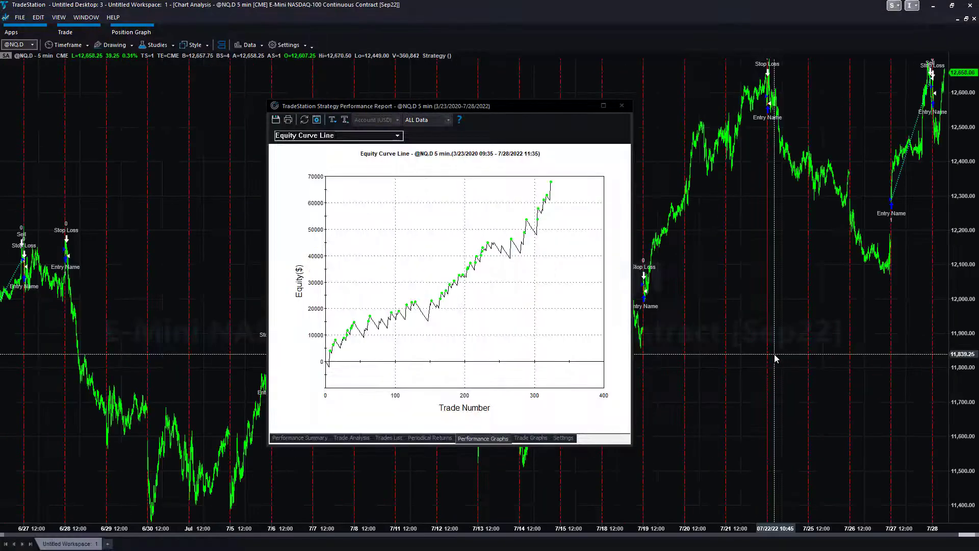
Show the Performance Summary and highlight the $67,630 Total Net Profit.
left_click(300, 442)
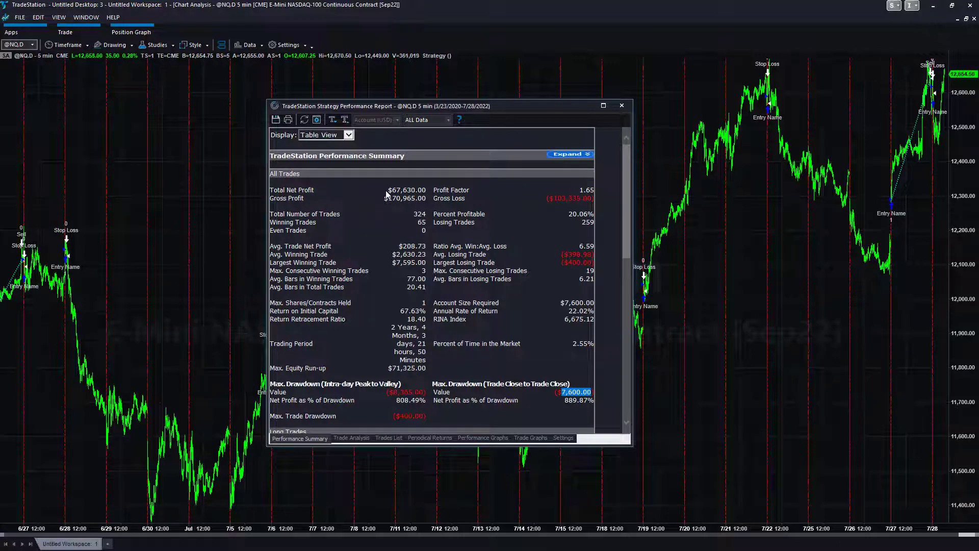
left_click_drag(386, 189, 427, 191)
Replace the buy order's 'Entry Name' label with 'Robot' in the ROBOT code and verify it.
left_click(428, 190)
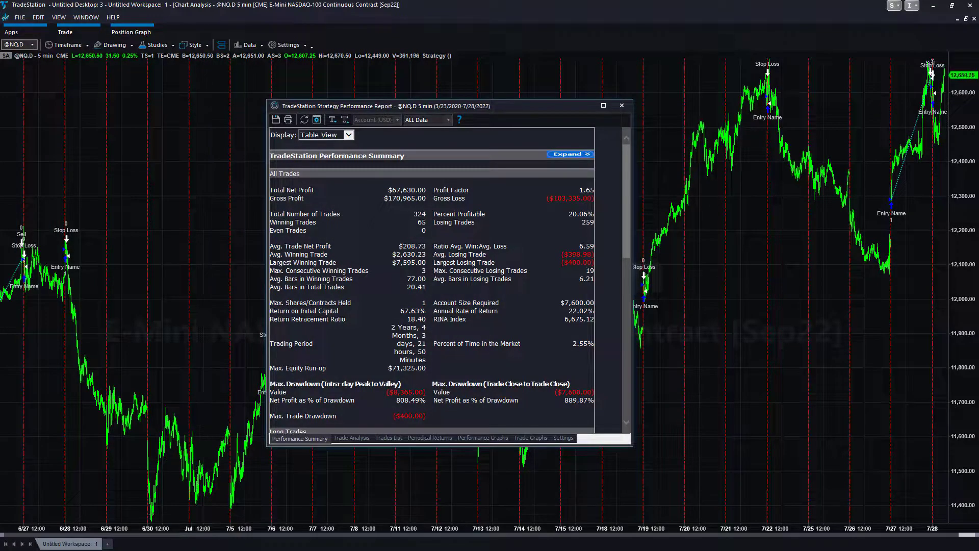
key("alt+Tab")
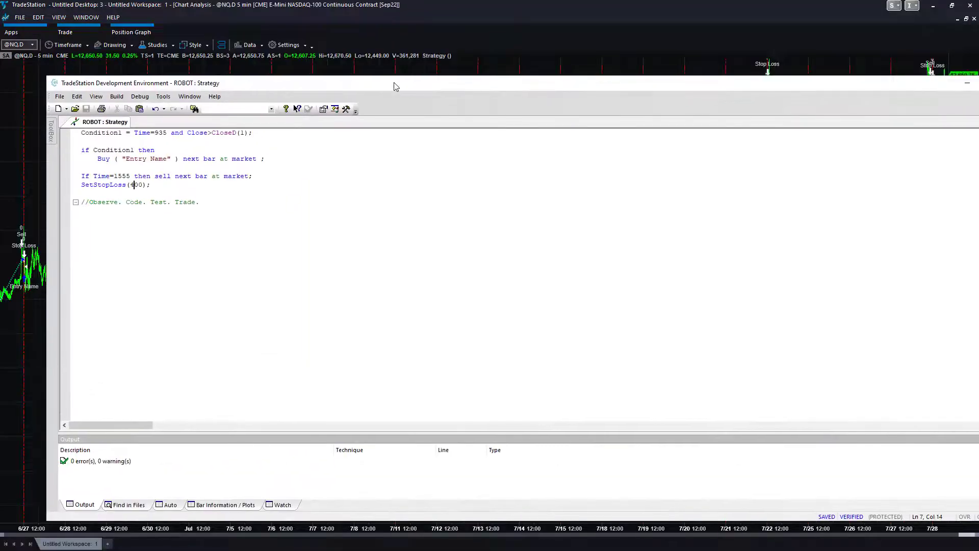
double_click(396, 83)
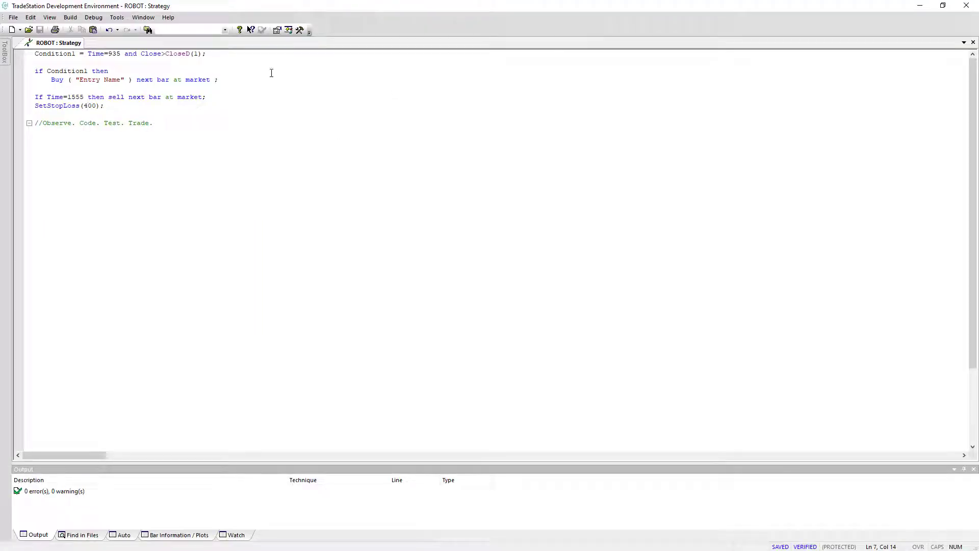
left_click_drag(79, 81, 124, 77)
type("R")
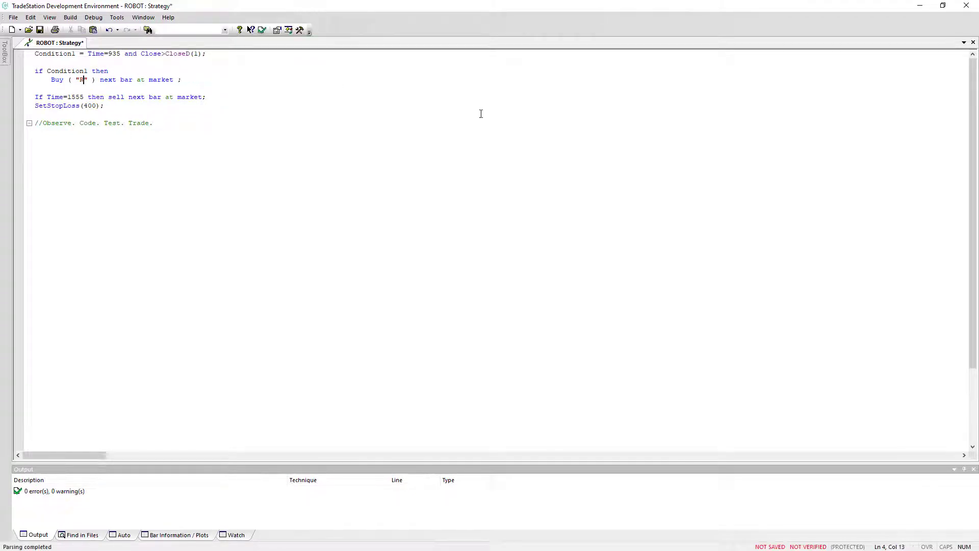
type("obot")
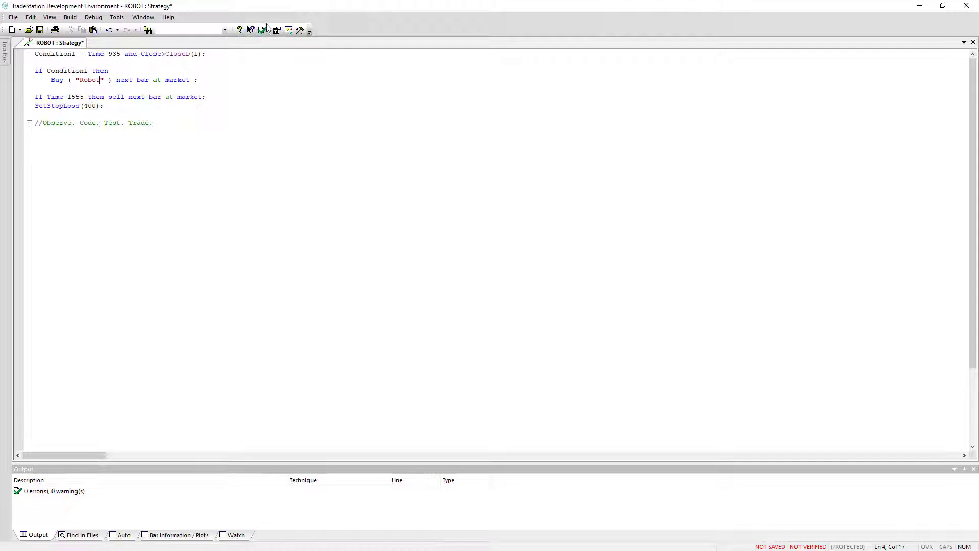
left_click(263, 29)
left_click_drag(485, 8, 276, 373)
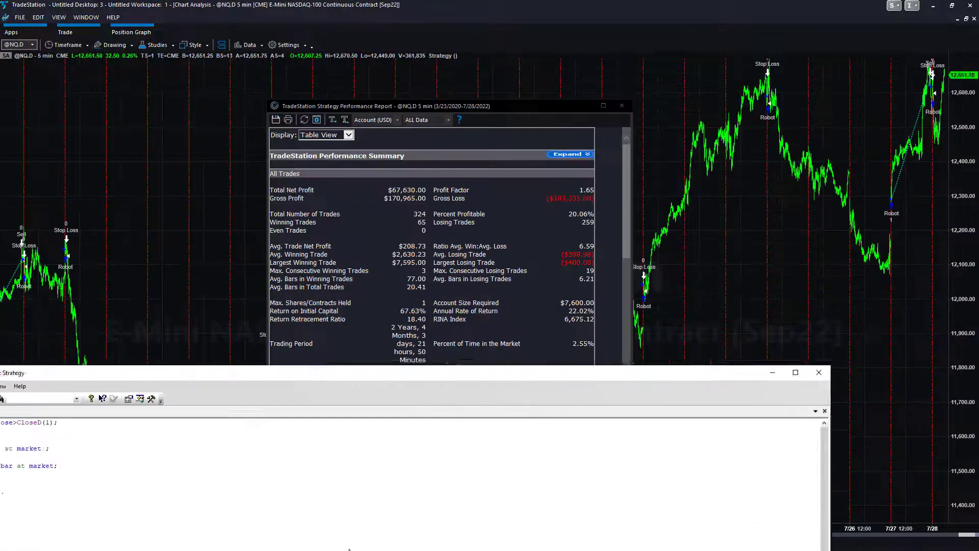
Review the report's Largest Losing Trade, then set the chart's First Date to 01/2016 via Edit Symbol.
left_click(349, 549)
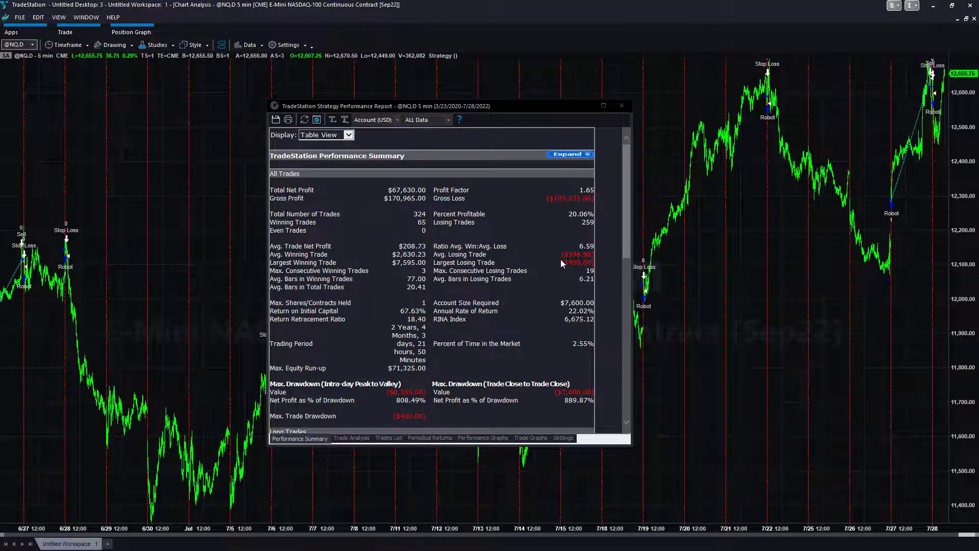
left_click_drag(561, 263, 593, 264)
right_click(111, 116)
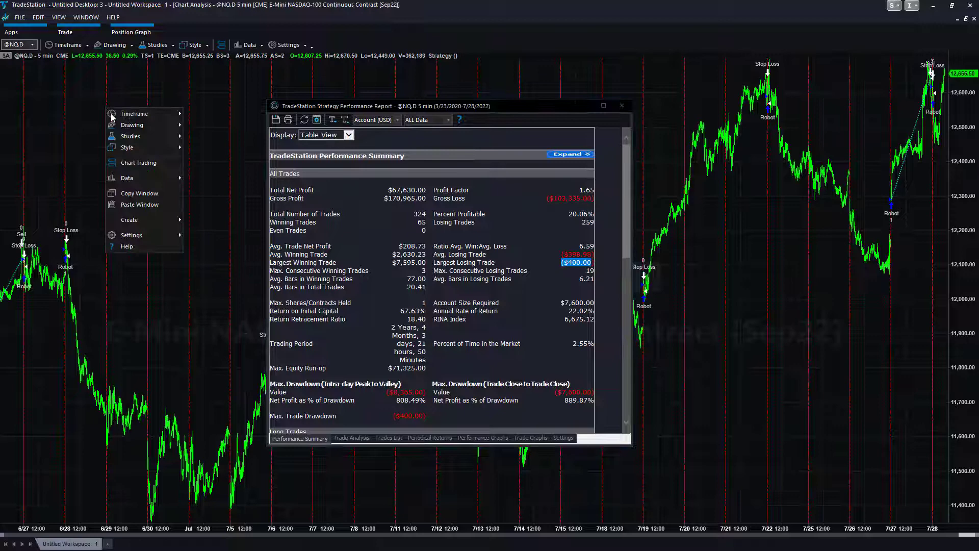
mouse_move(153, 178)
left_click(225, 193)
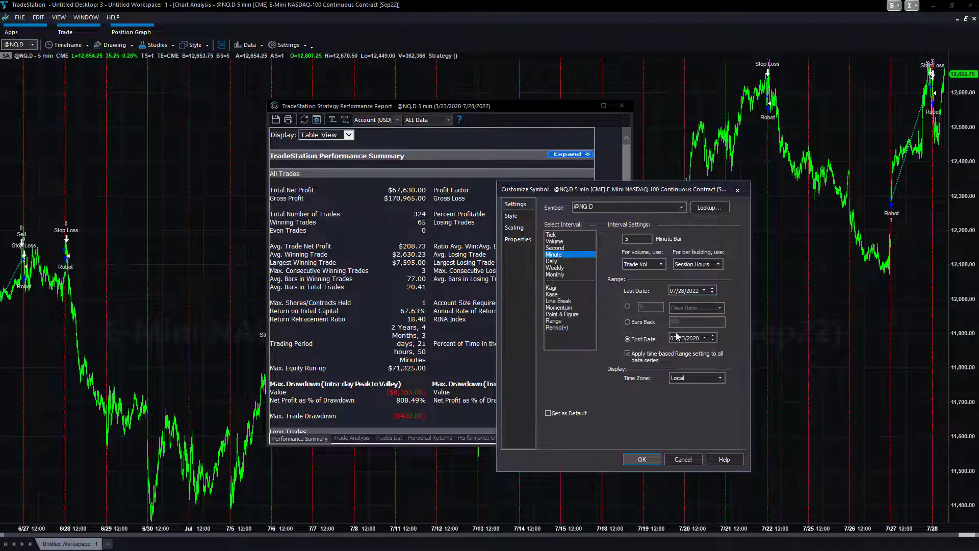
left_click(676, 336)
type("01")
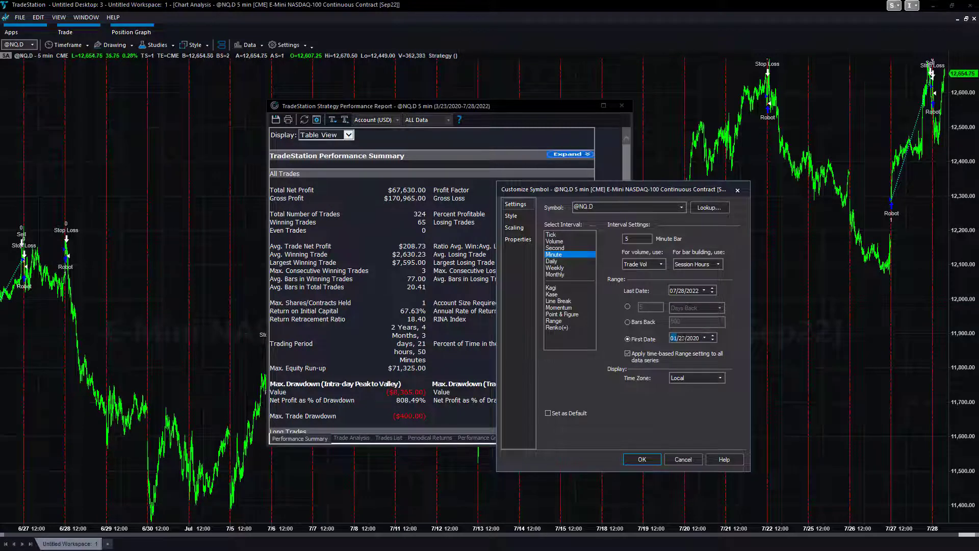
left_click(694, 339)
type("2017")
type("2016")
key("Return")
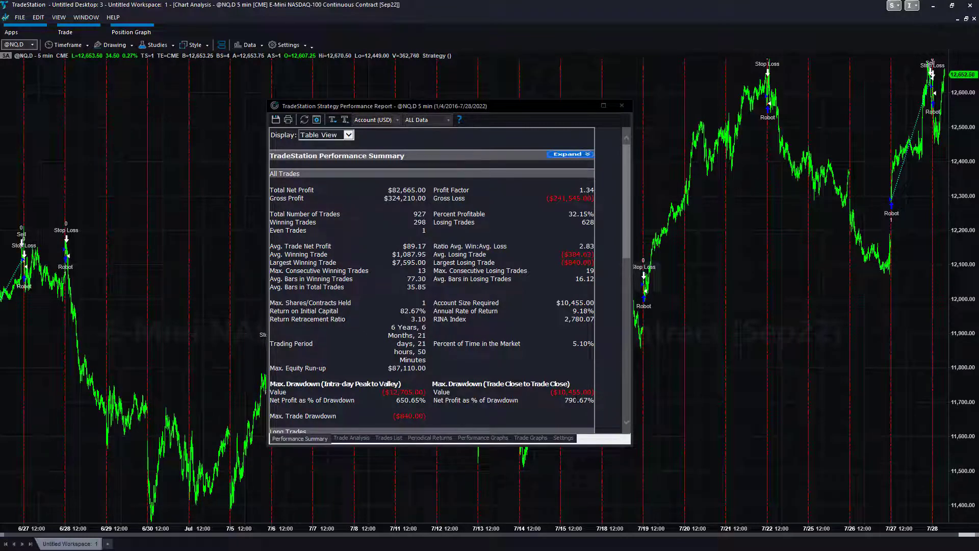
View the equity curve for 927 trades and $82,665 net profit, then return to the ROBOT code.
left_click(505, 440)
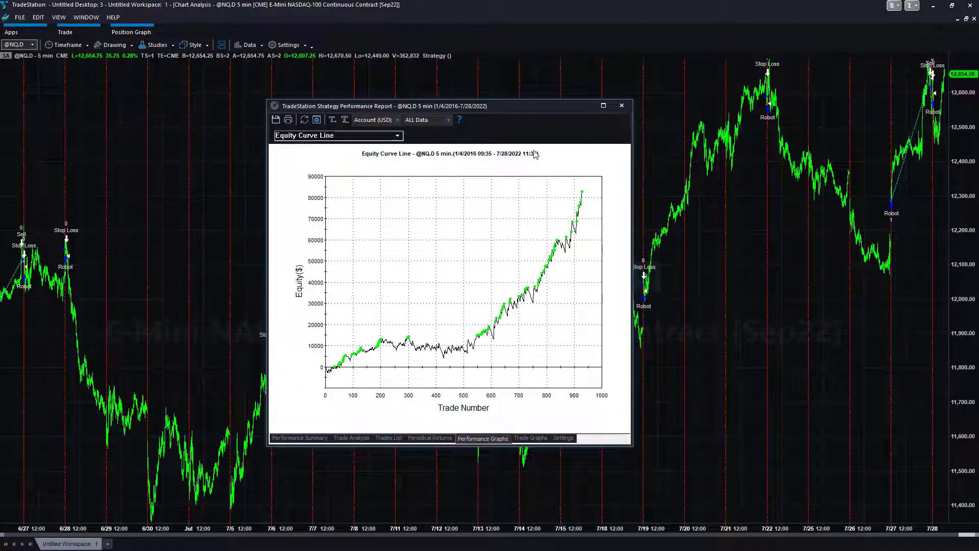
left_click_drag(521, 107, 363, 78)
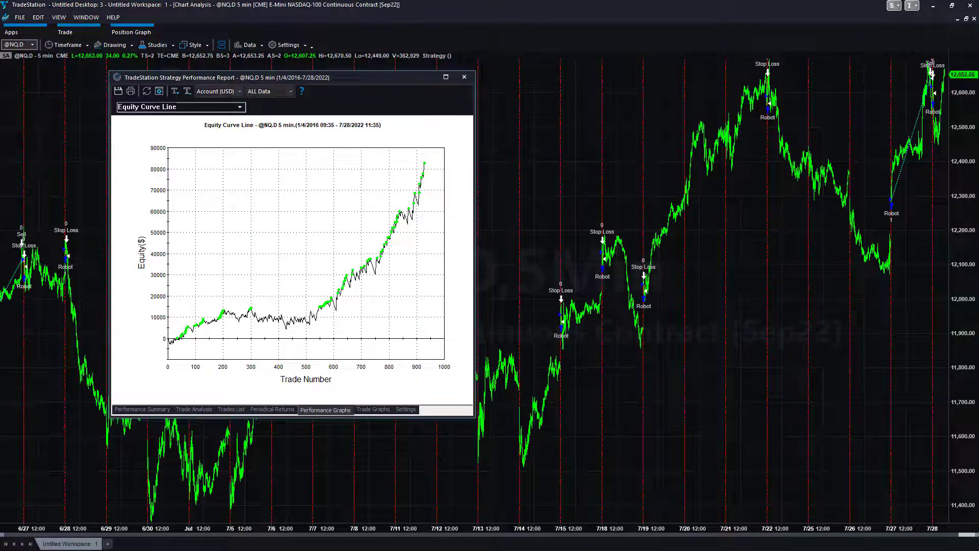
key("alt+Tab")
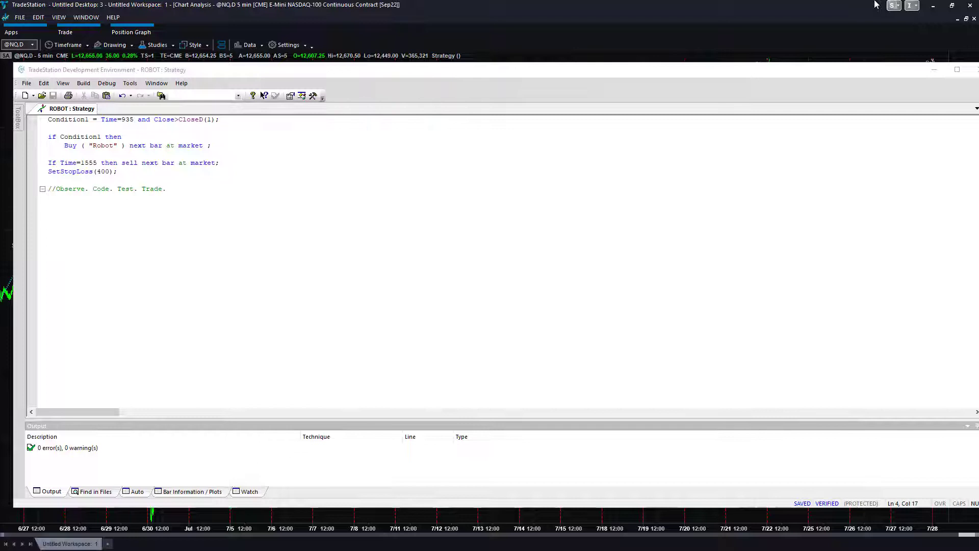
Copy the //Observe. Code. Test. Trade. comment and paste it at the top of the code.
left_click(110, 122)
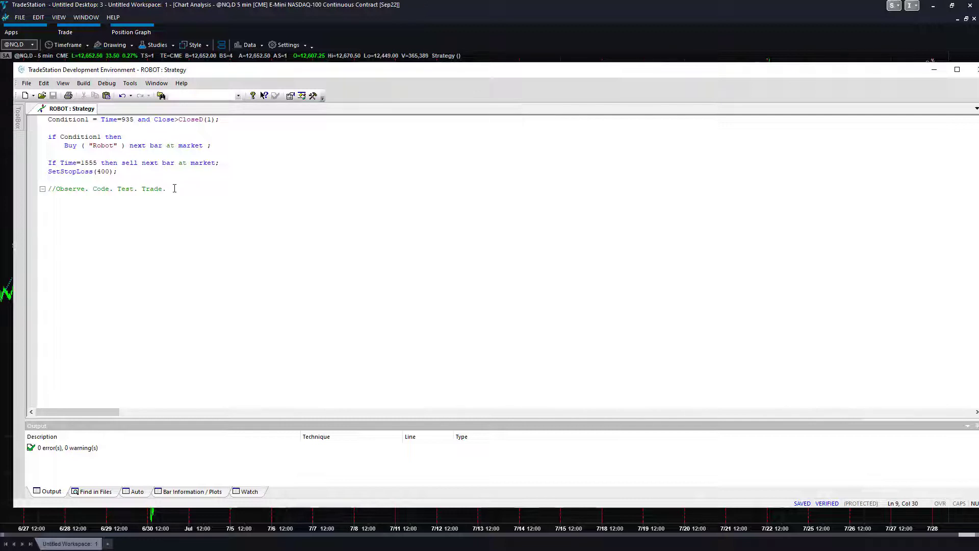
left_click_drag(166, 188, 48, 189)
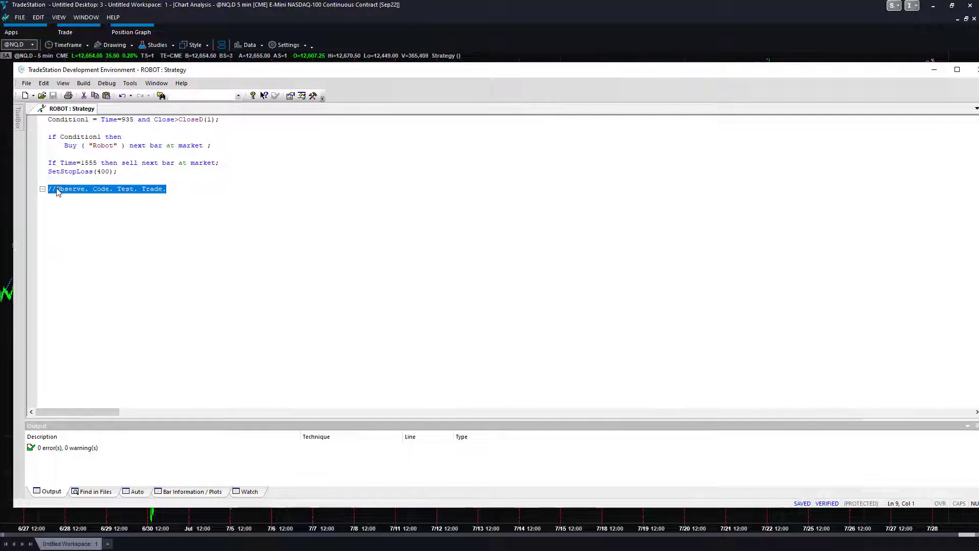
right_click(56, 188)
left_click(78, 271)
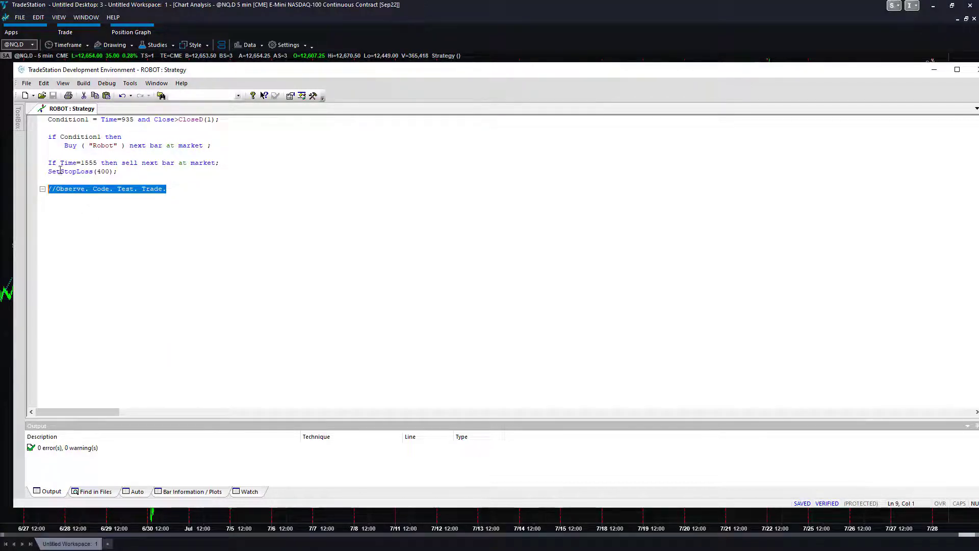
left_click(49, 120)
key("Return")
key("Return")
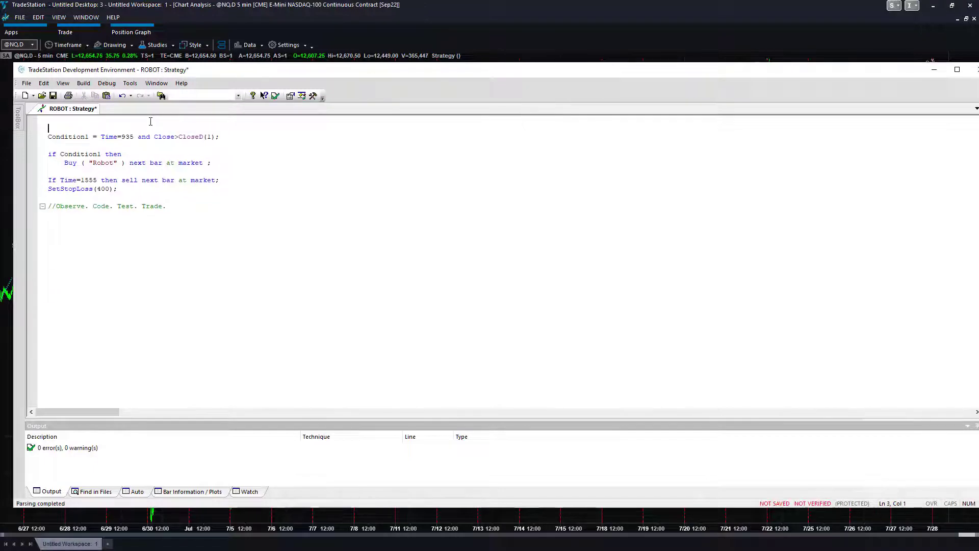
key("Up")
key("Up")
key("ctrl+v")
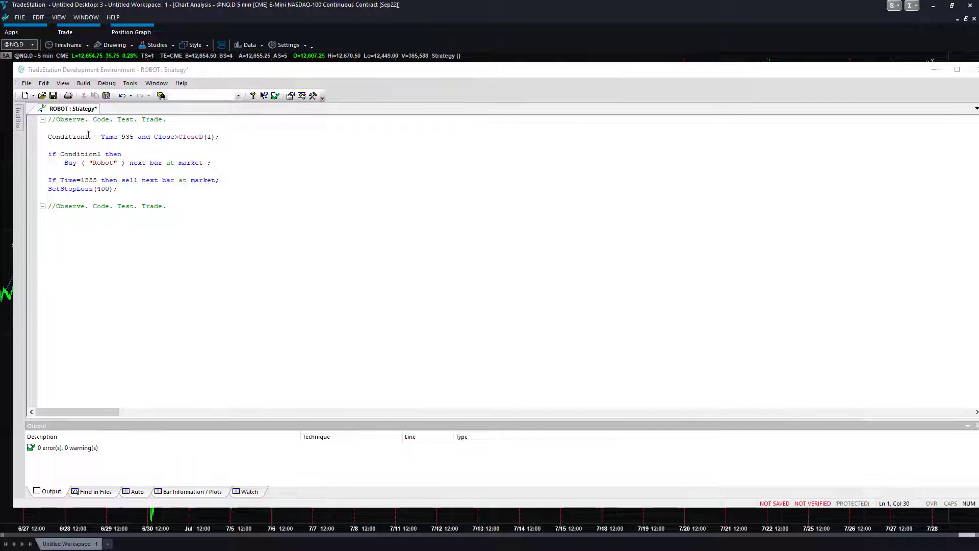
Type 'Inputs' on line 3 below the comment and move the code window aside.
left_click(75, 126)
key("Return")
key("Return")
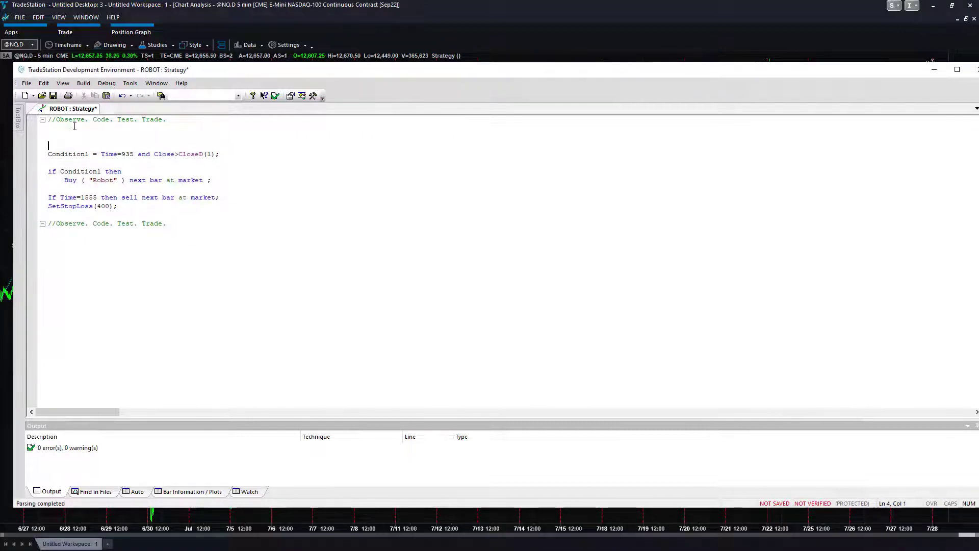
key("Up")
type("Inputs")
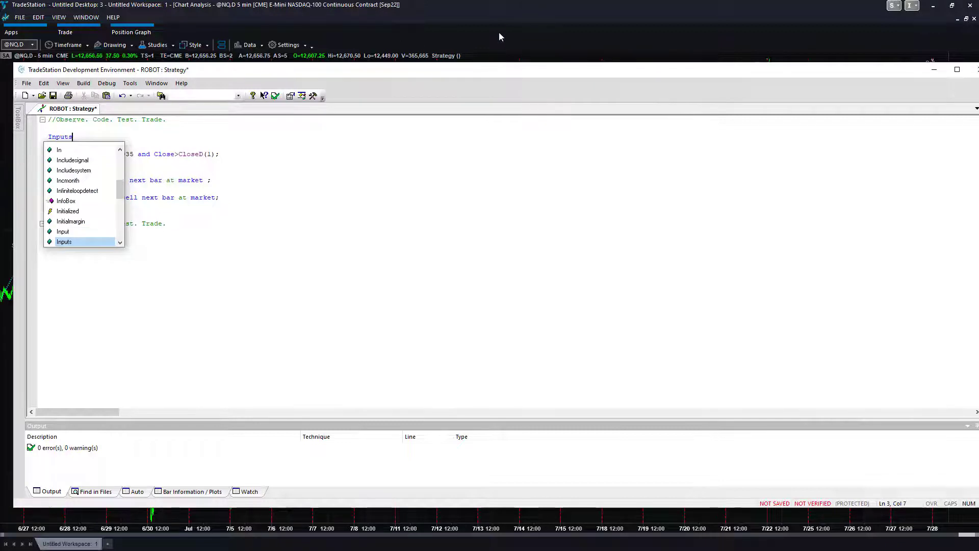
left_click_drag(518, 71, 495, 256)
Check that the ROBOT strategy's Inputs tab in Edit Strategies is empty, cancel, and return to the code.
left_click(493, 199)
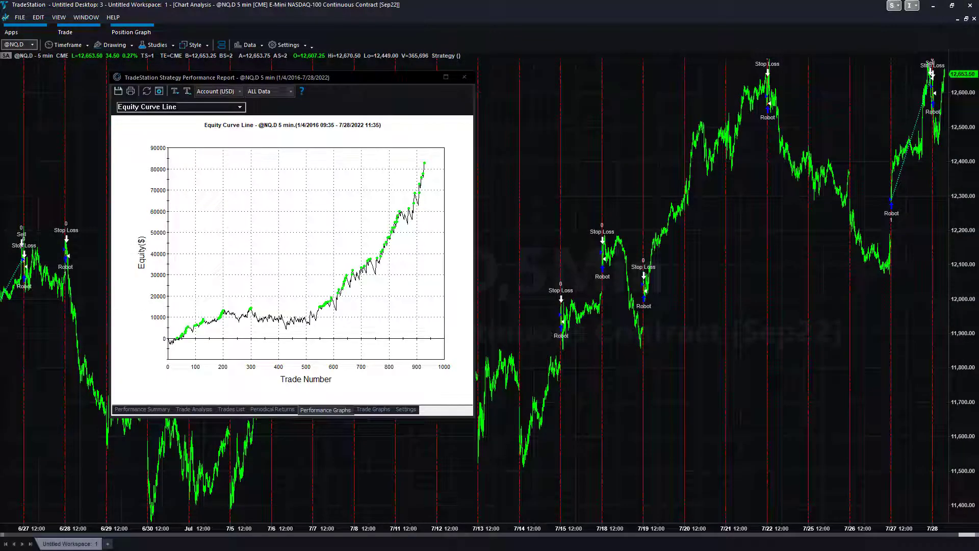
right_click(543, 113)
mouse_move(570, 153)
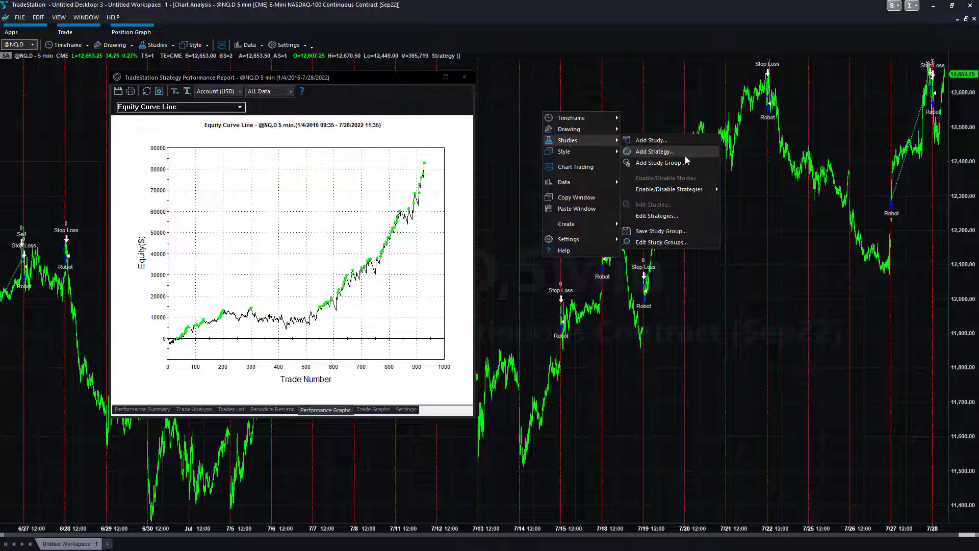
left_click(704, 213)
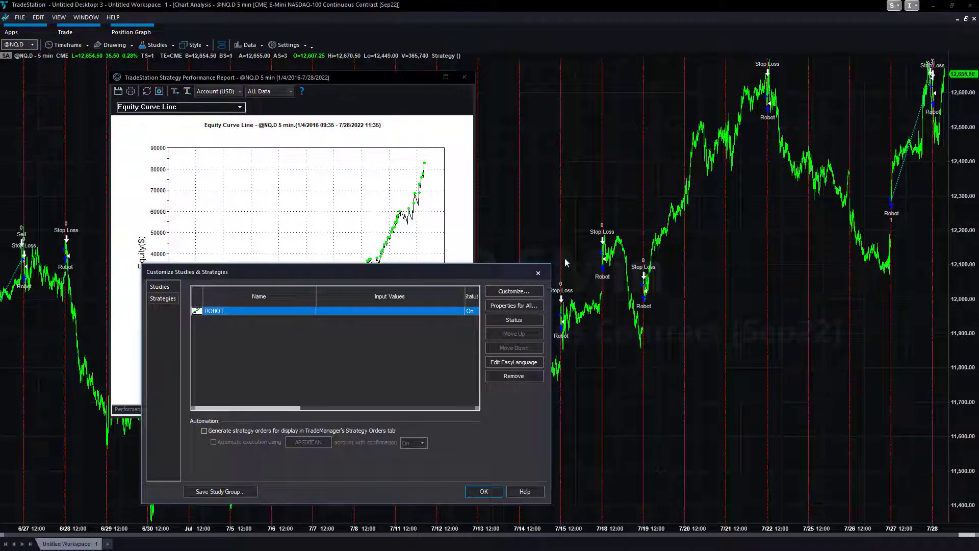
left_click(337, 311)
double_click(338, 311)
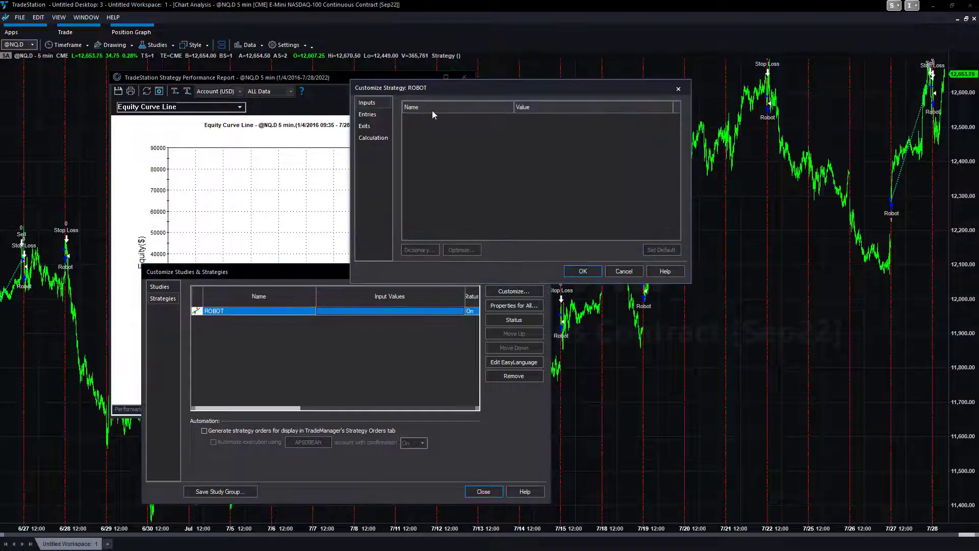
left_click(620, 272)
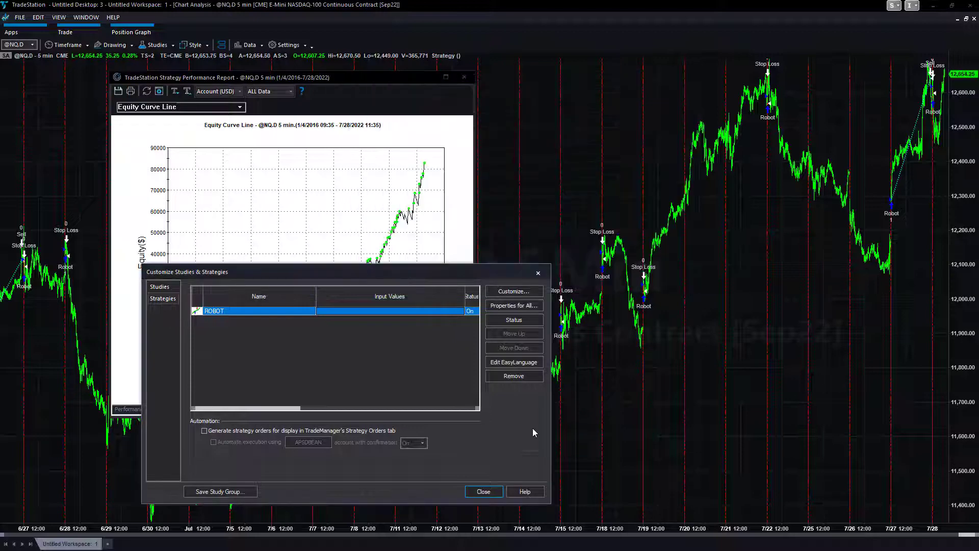
left_click(484, 491)
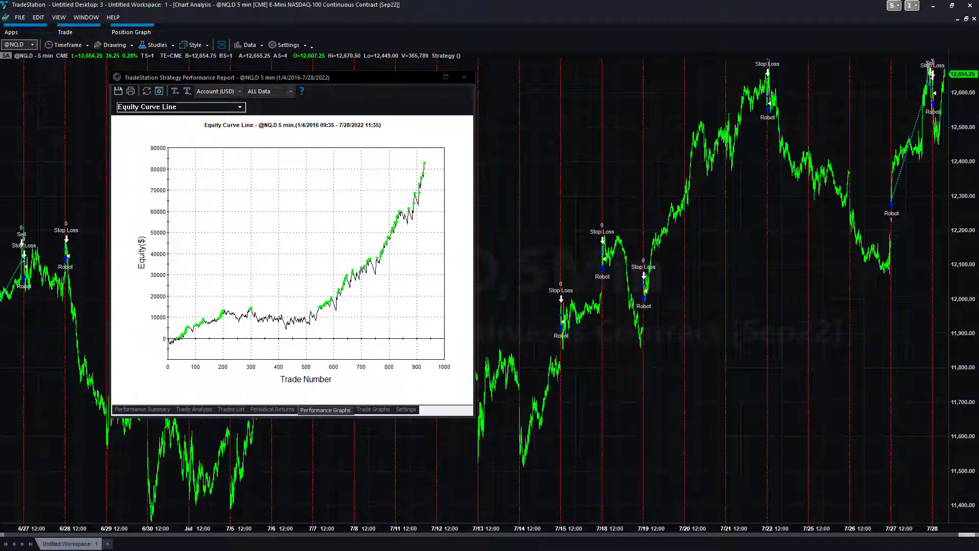
key("alt+Tab")
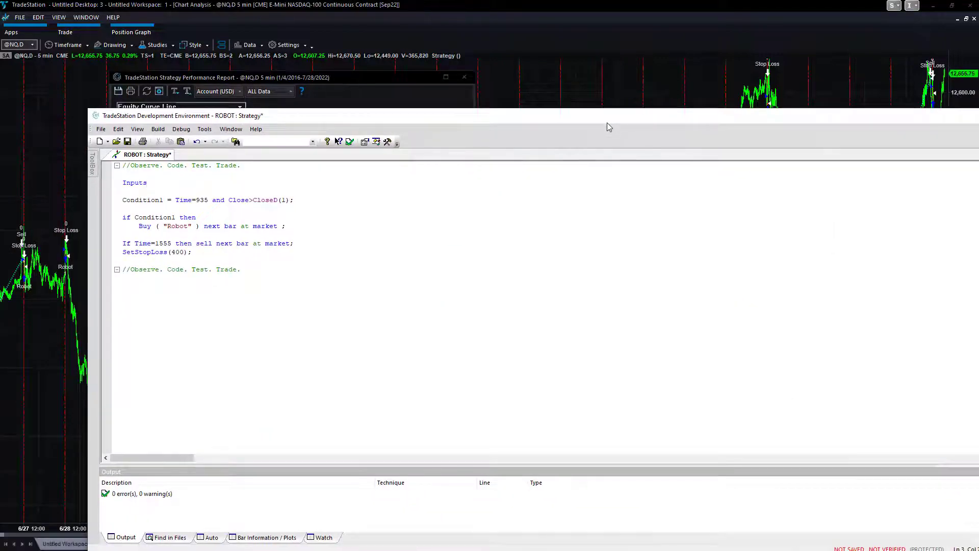
Complete the Inputs line with cntrcts(1), DontTradeIfHoliday(True), StpLs(true), StpLsAmt(400);.
type(": cntrcts(1")
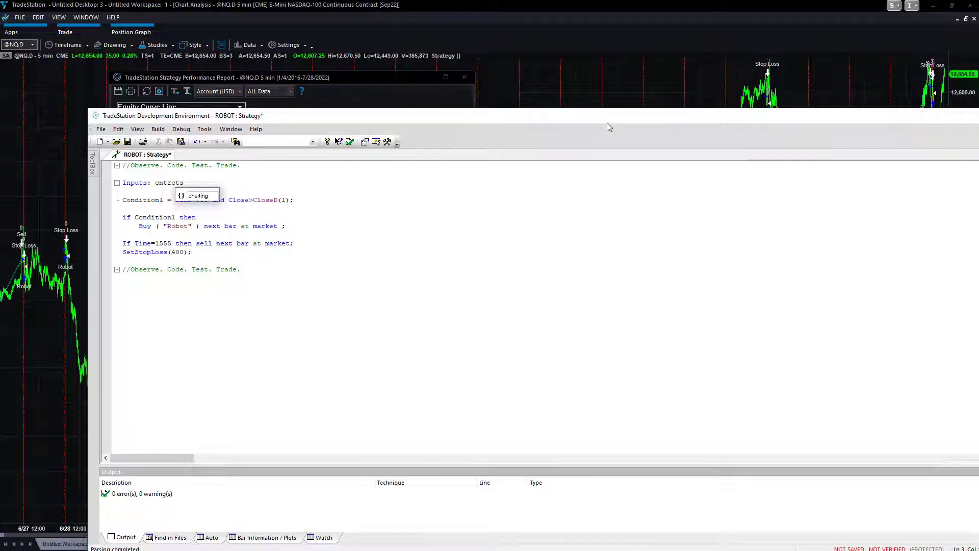
type("),")
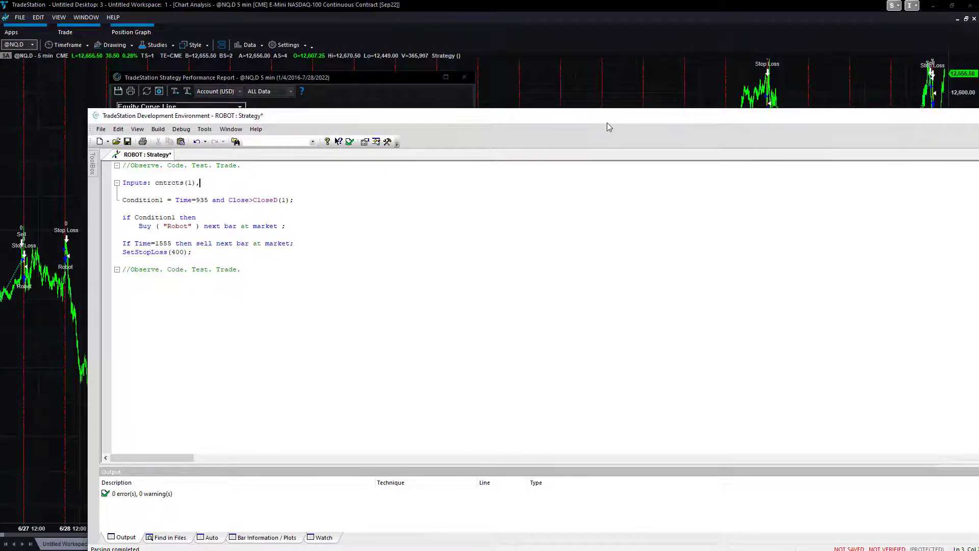
type(" DontTradeIfHol")
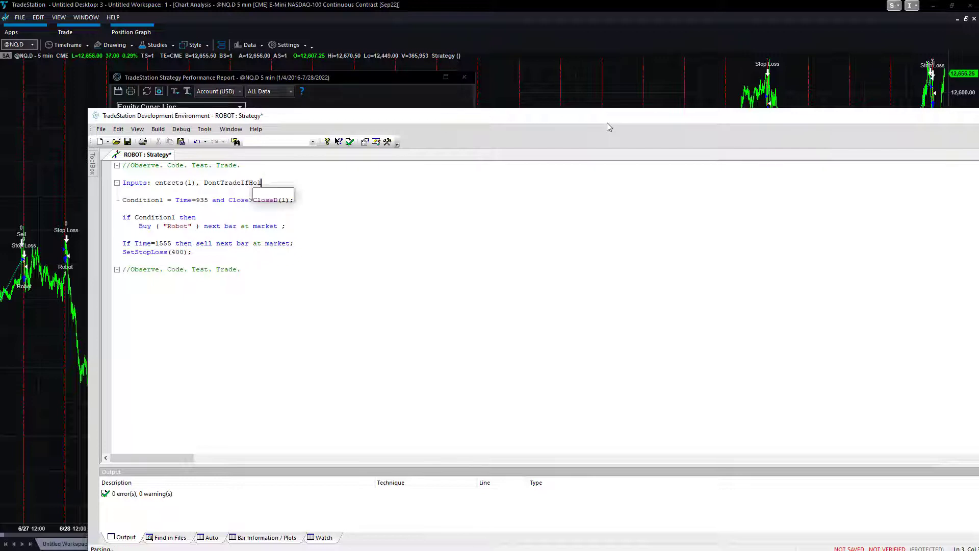
type("iday(True")
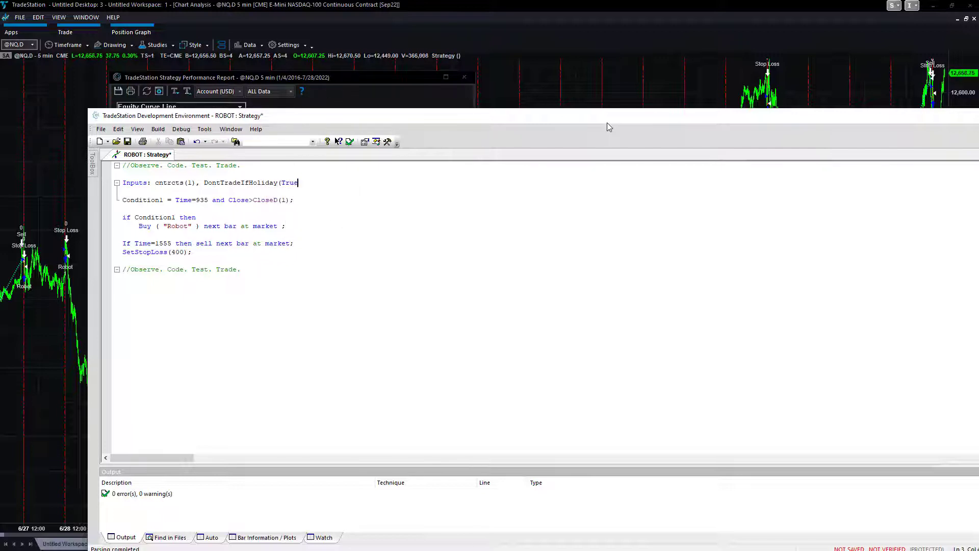
type("), S")
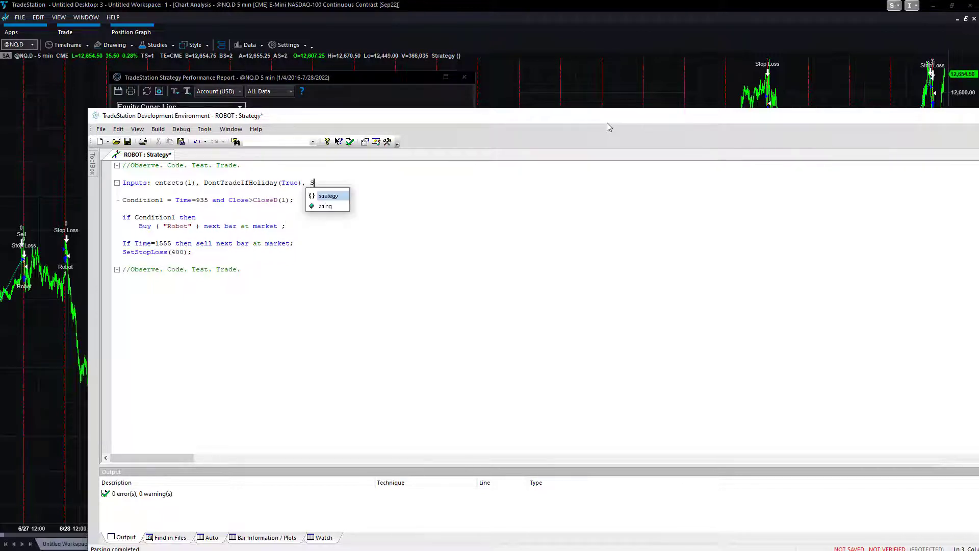
type("tpLs")
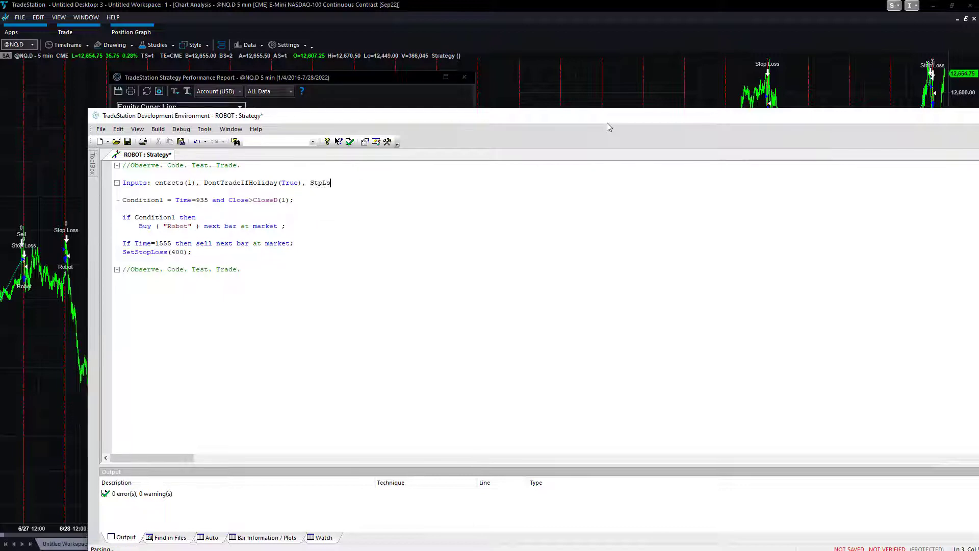
type("(true), StpL")
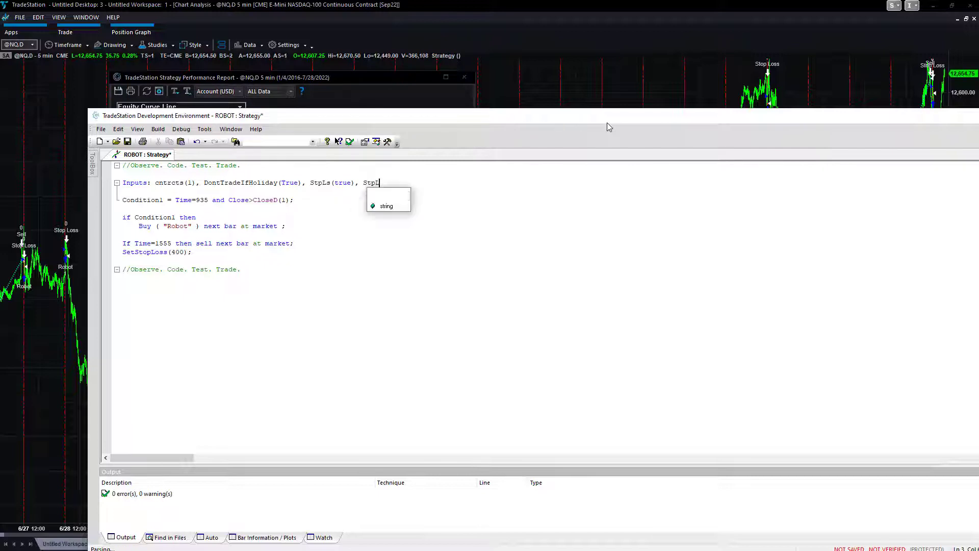
type("sAmt(")
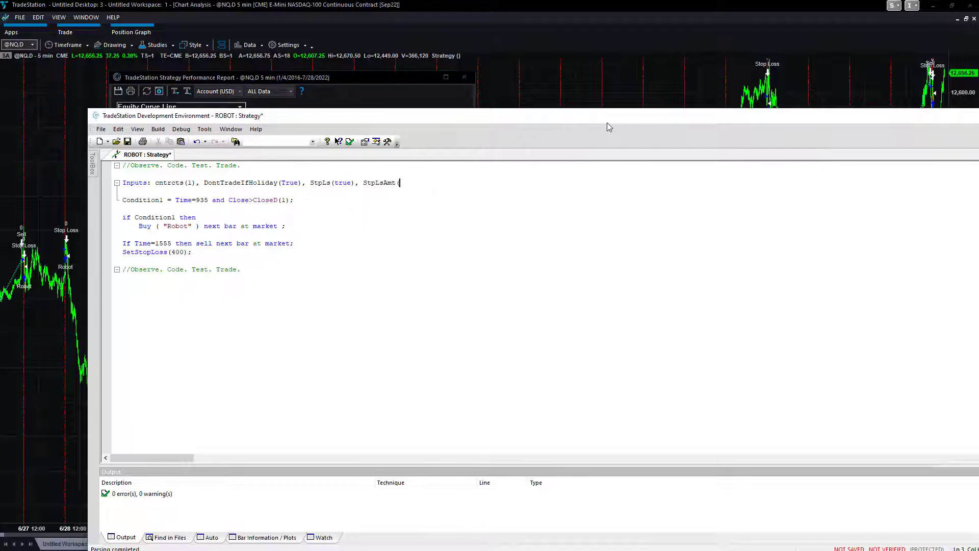
type("400);")
left_click(294, 200)
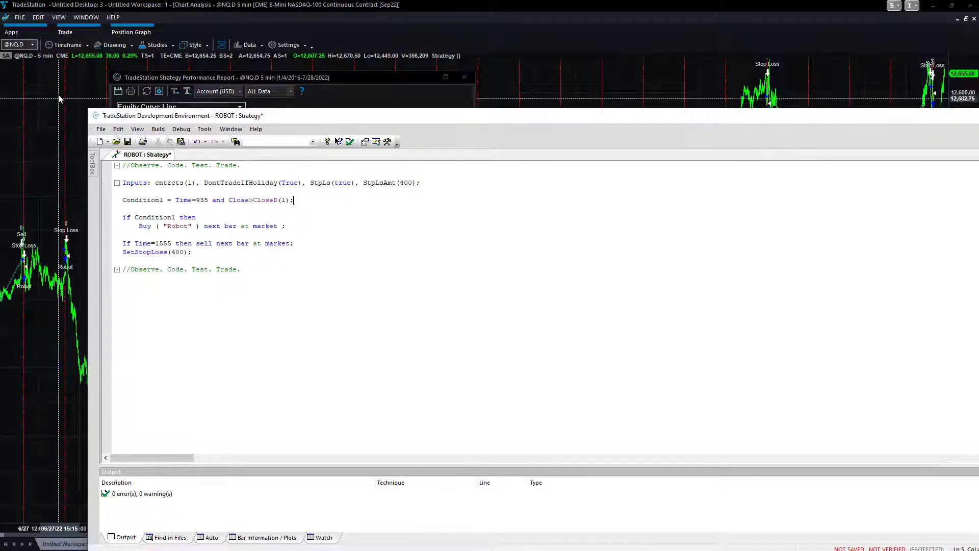
Move 'then' of the Condition1 entry onto its own indented line with a blank line above.
left_click(200, 200)
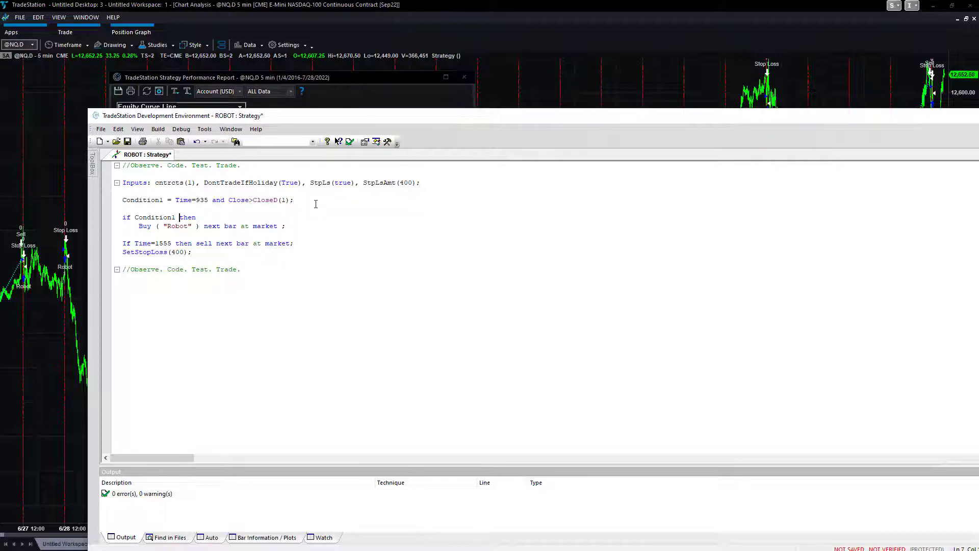
key("Return")
key("Tab")
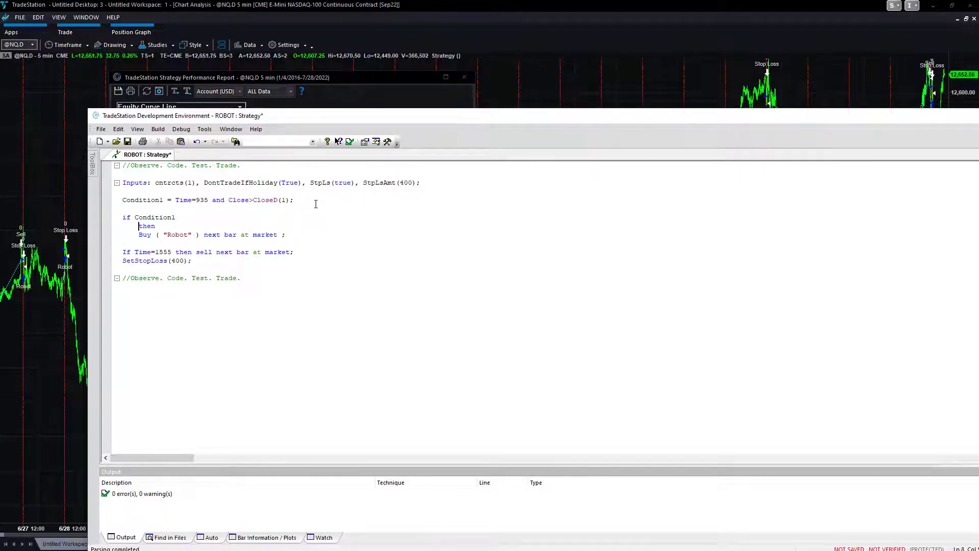
key("Return")
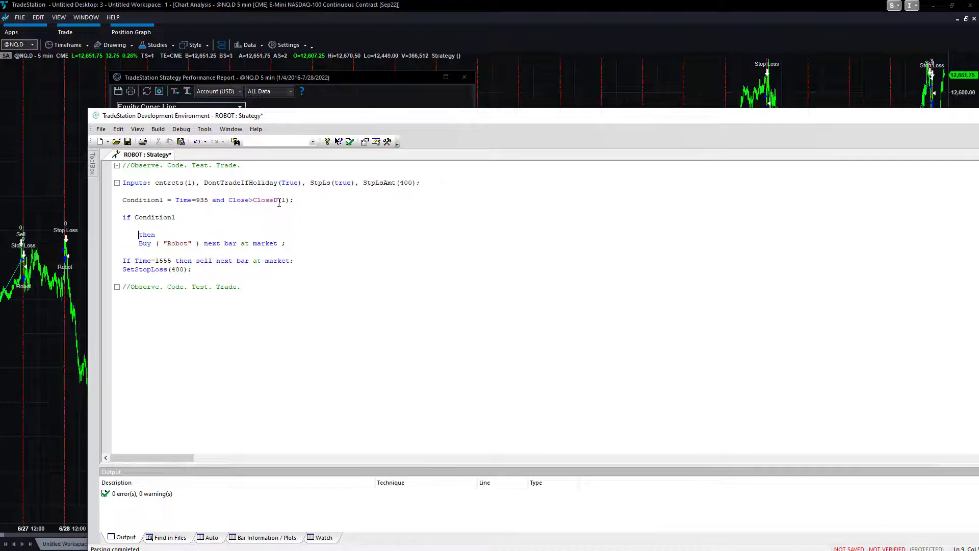
Insert 'and ((DontTradeIfHoliday=False) or (DontTradeOnHolidays=1))' into the entry condition.
left_click(281, 201)
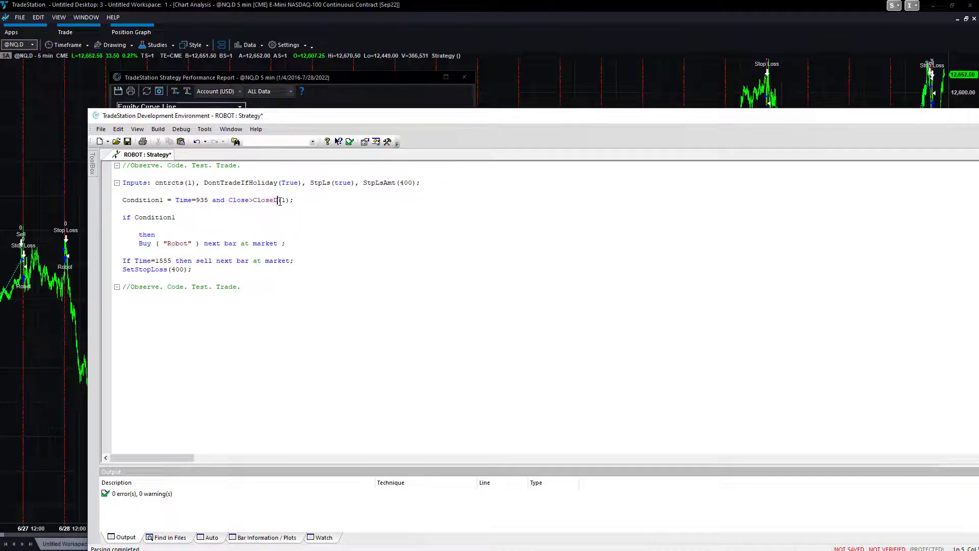
left_click(168, 226)
type("and (")
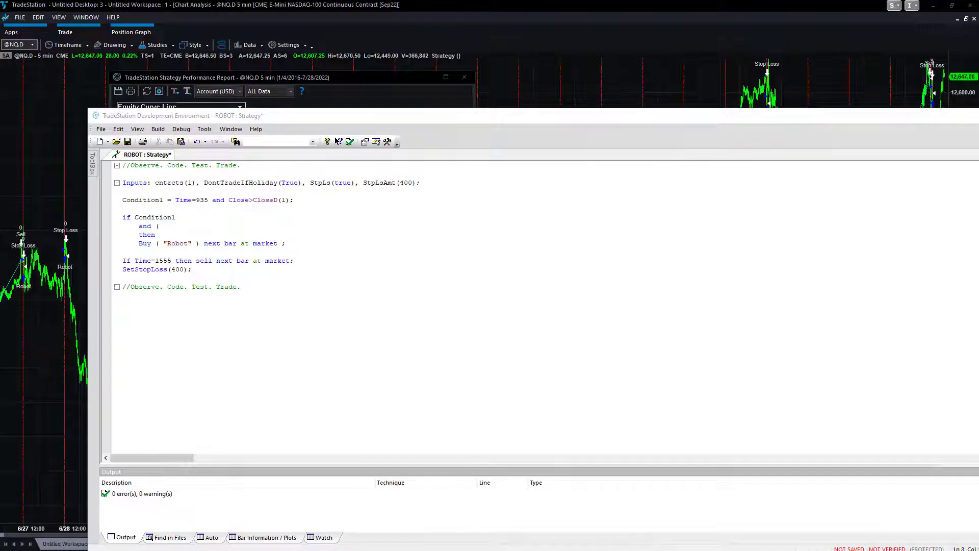
left_click(172, 225)
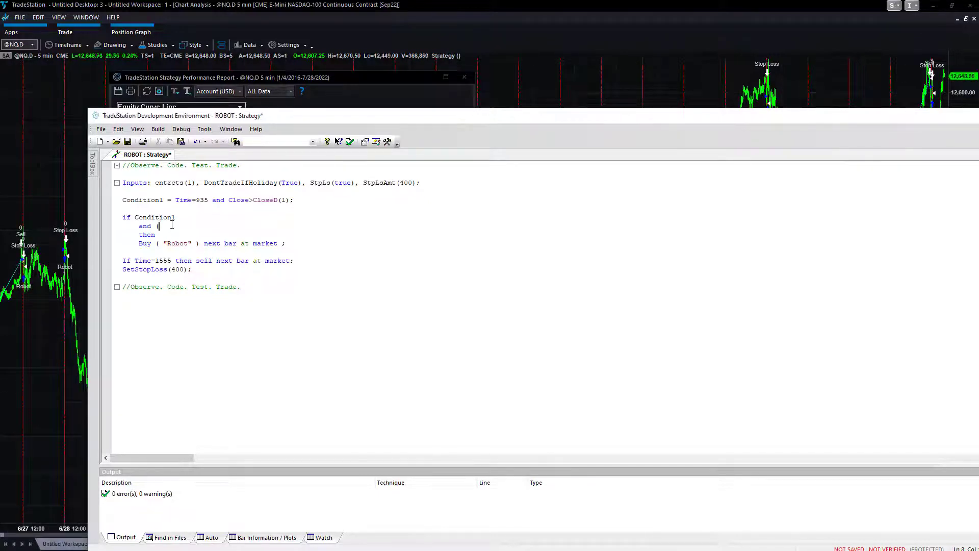
type("(DontTradeIfHoliday=False) or (DontTradeOnHolidays=1))")
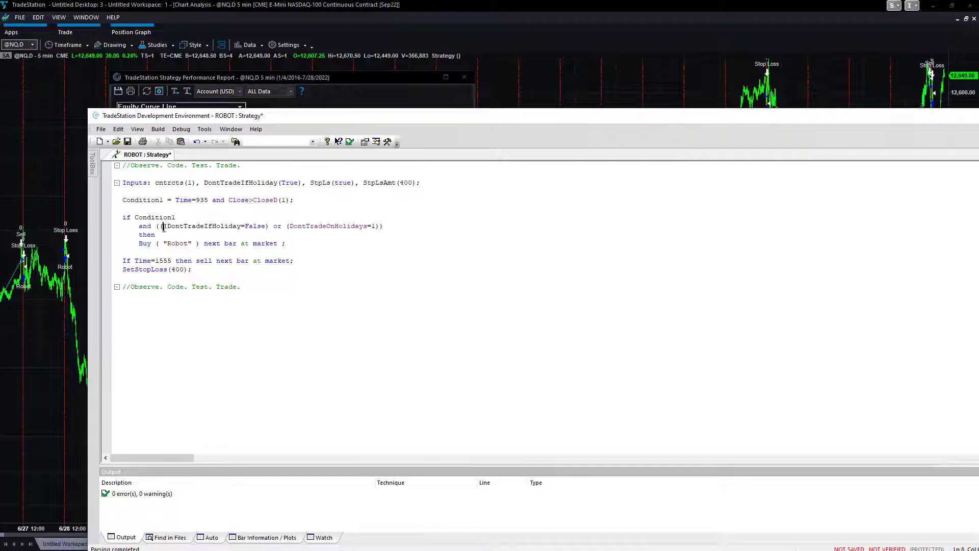
key("Delete")
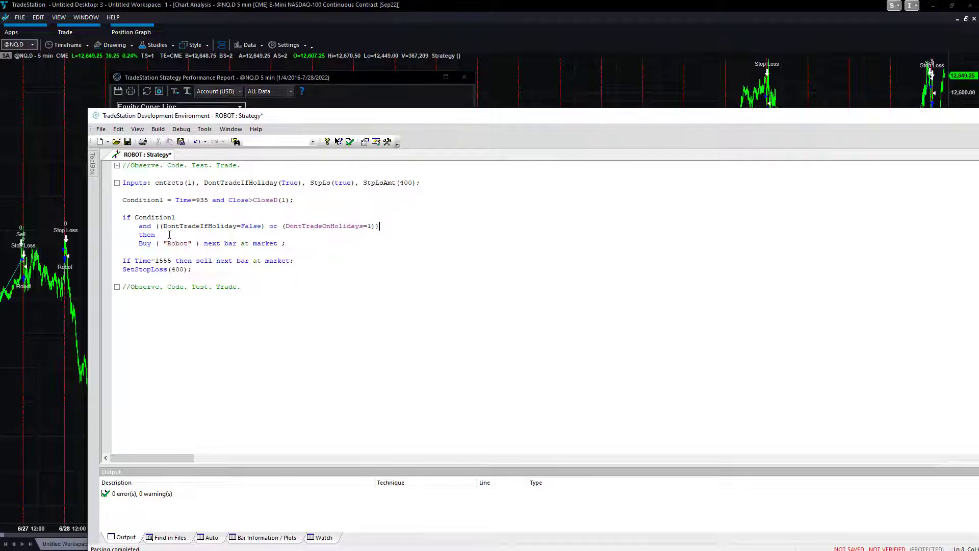
Reveal the report and select the 840.00 Largest Losing Trade in Performance Summary.
left_click_drag(357, 118, 310, 550)
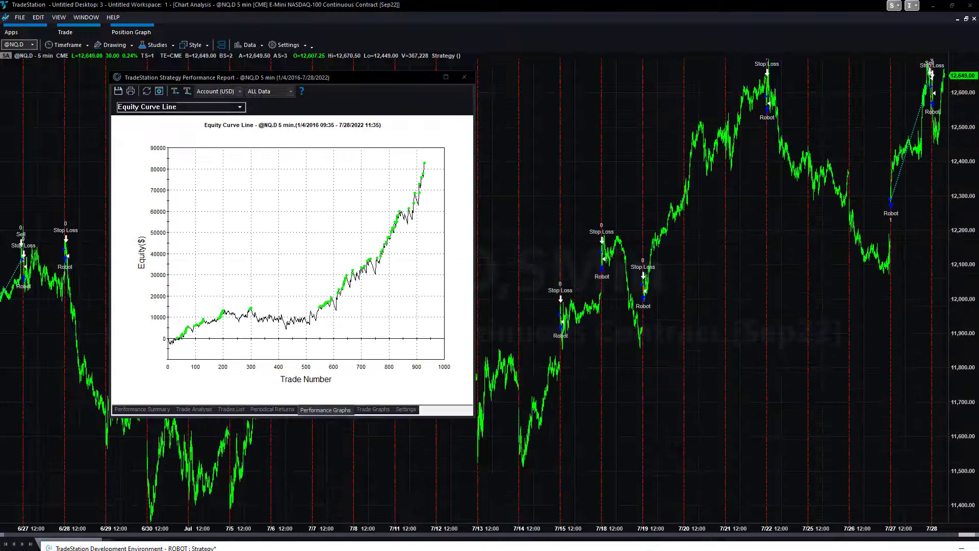
left_click(143, 410)
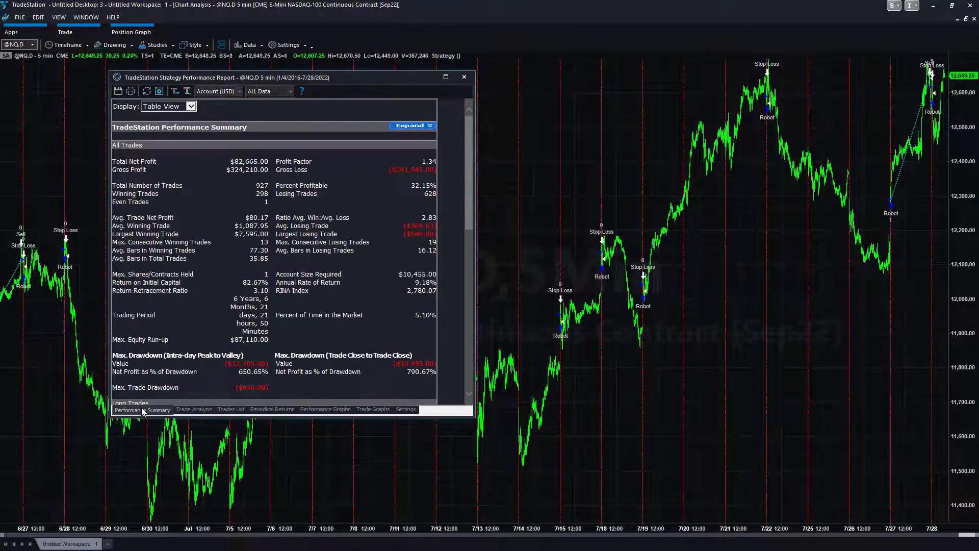
double_click(416, 233)
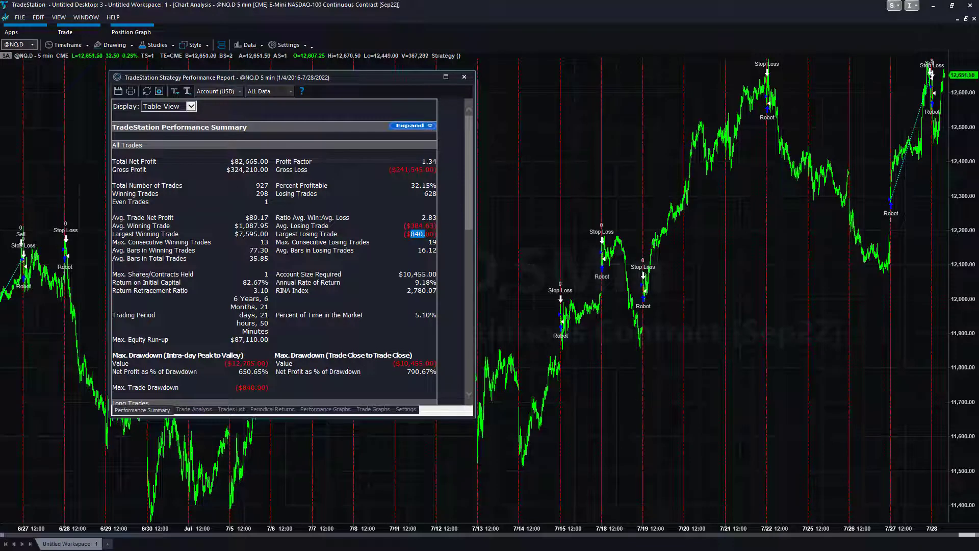
left_click_drag(416, 234, 433, 233)
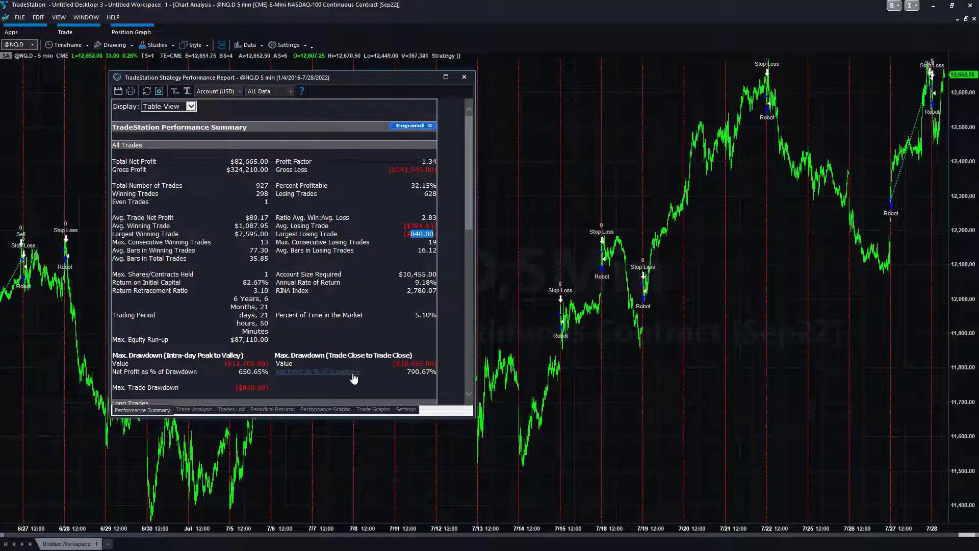
Show the Maximum Adverse Excursion graph under Trade Graphs.
left_click(373, 410)
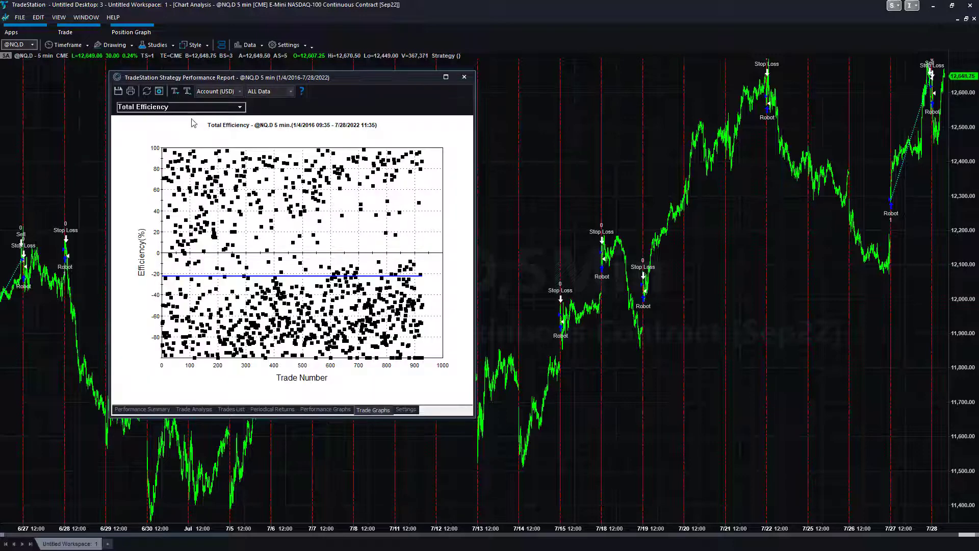
left_click(165, 108)
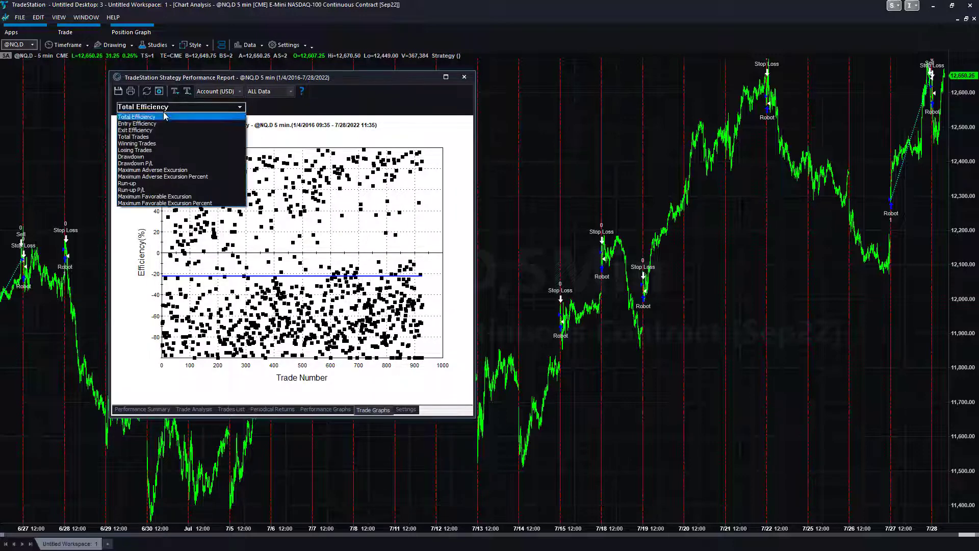
left_click(156, 171)
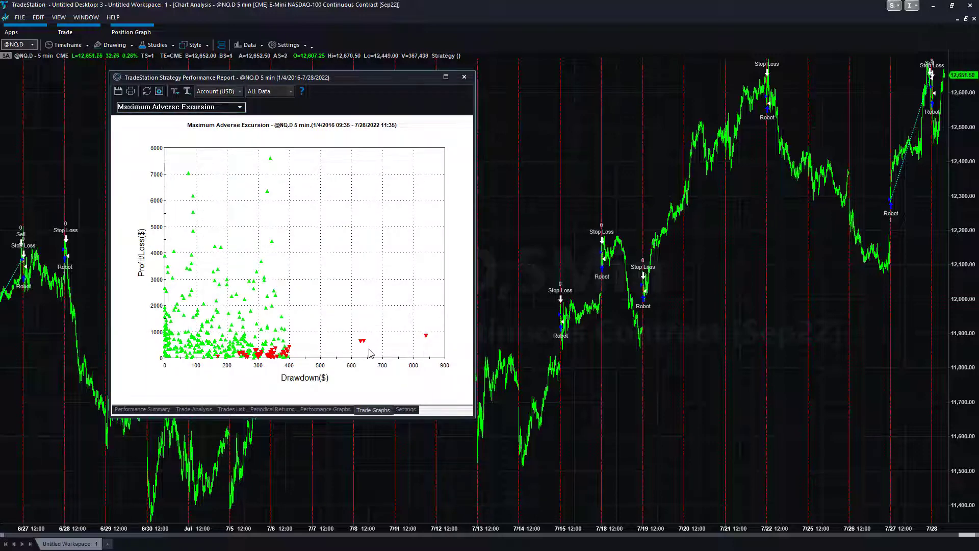
mouse_move(362, 349)
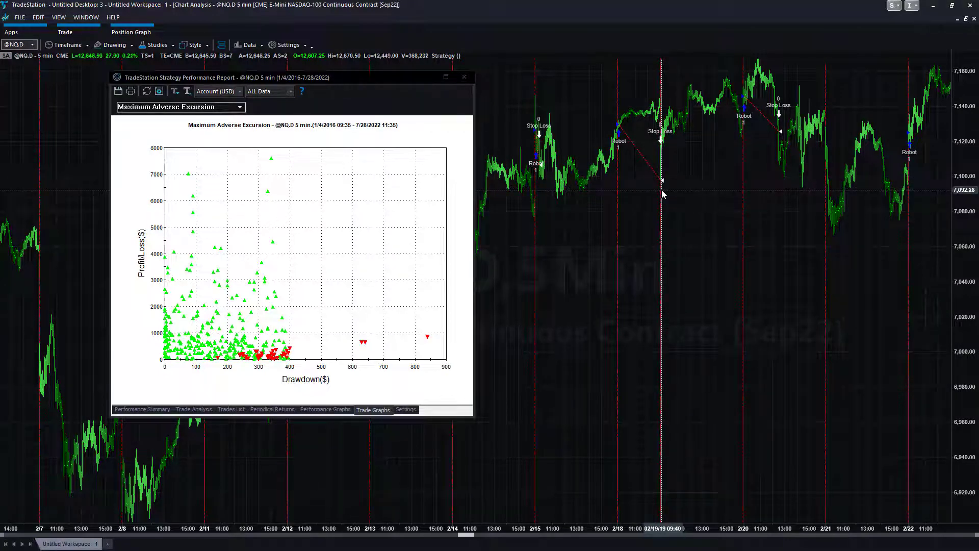
Raise the Development Environment window so the ROBOT code sits above the performance report.
key("alt+Tab")
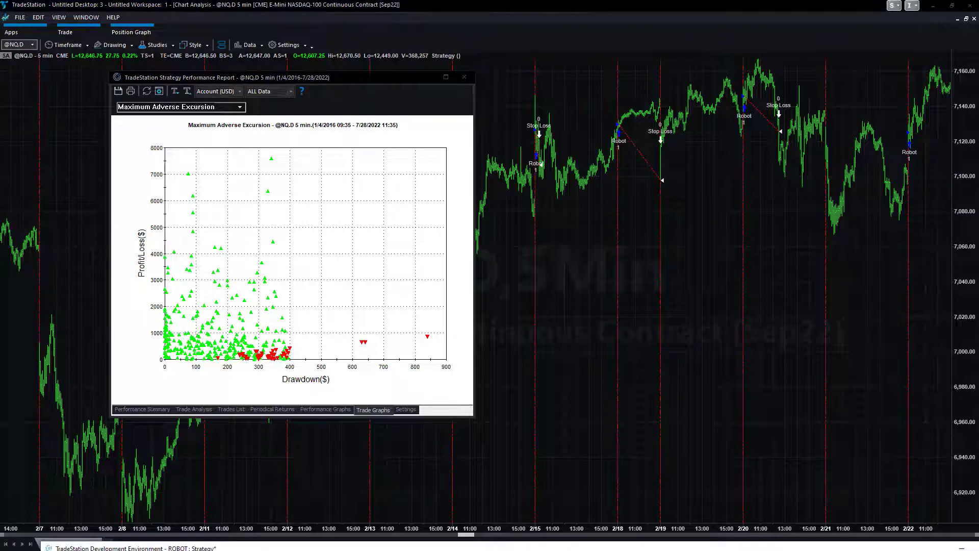
left_click_drag(417, 549, 394, 262)
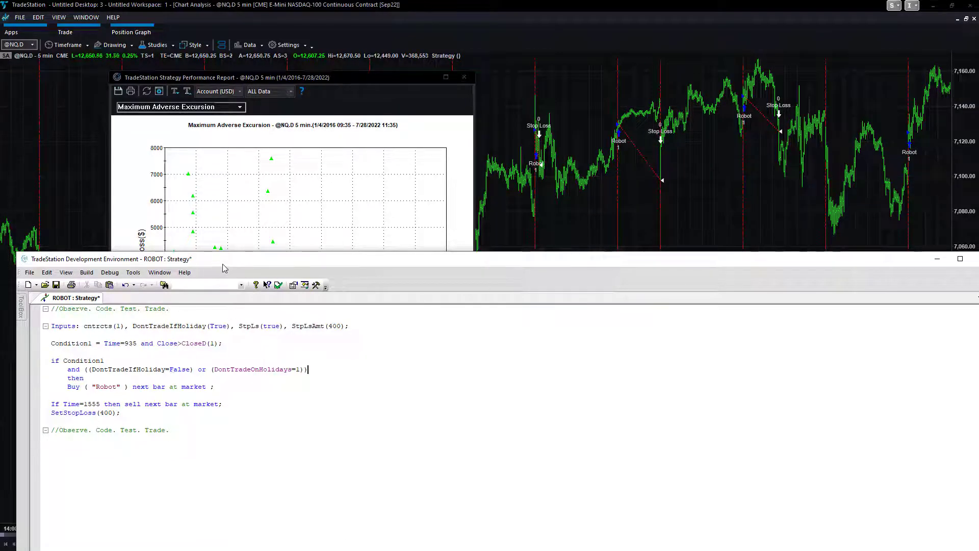
left_click_drag(223, 265, 219, 208)
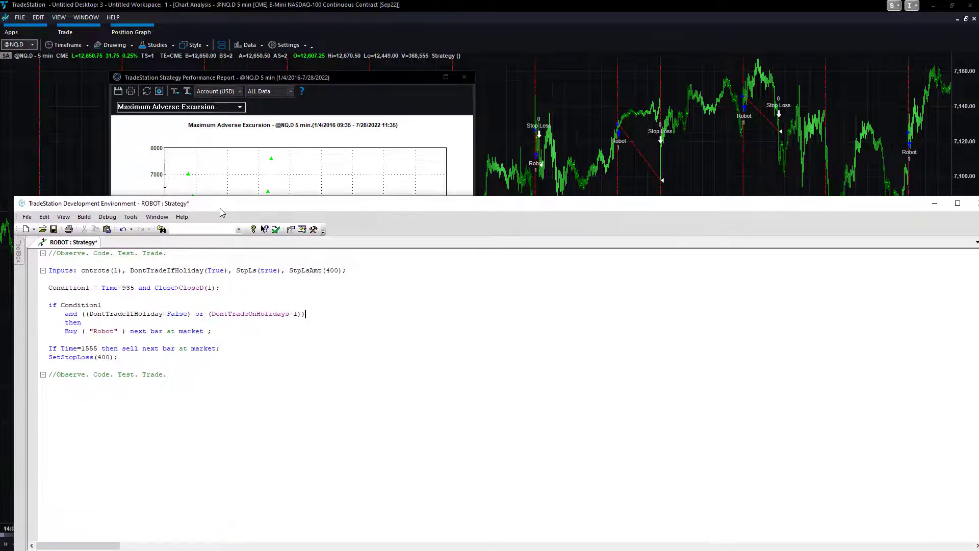
Verify the ROBOT code and check the recalculated summary and equity curve: 914 trades, $400 largest loss.
left_click(275, 230)
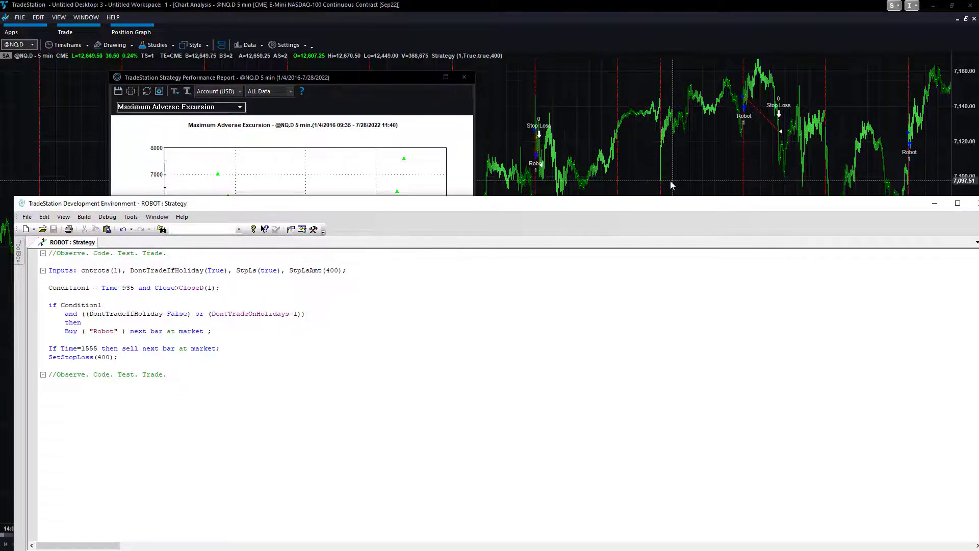
left_click(642, 193)
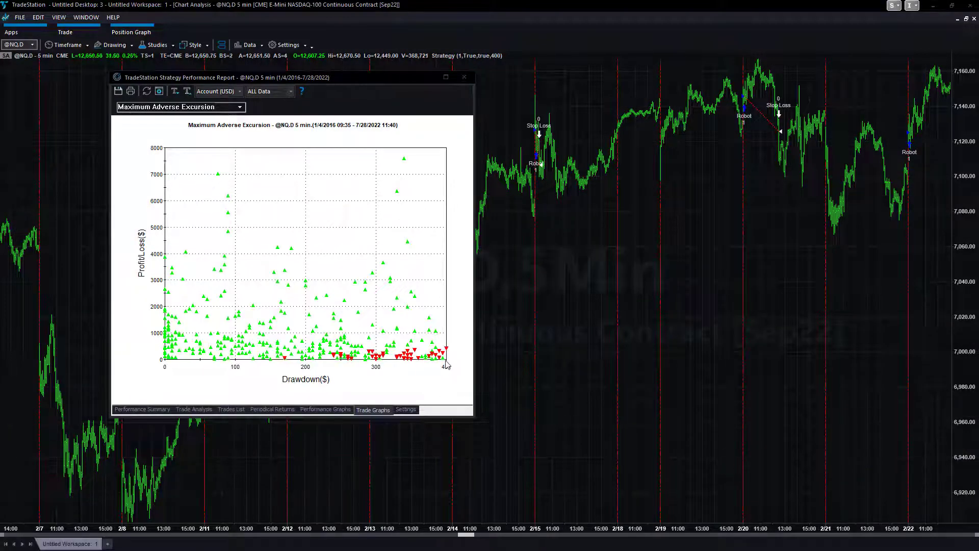
left_click(143, 410)
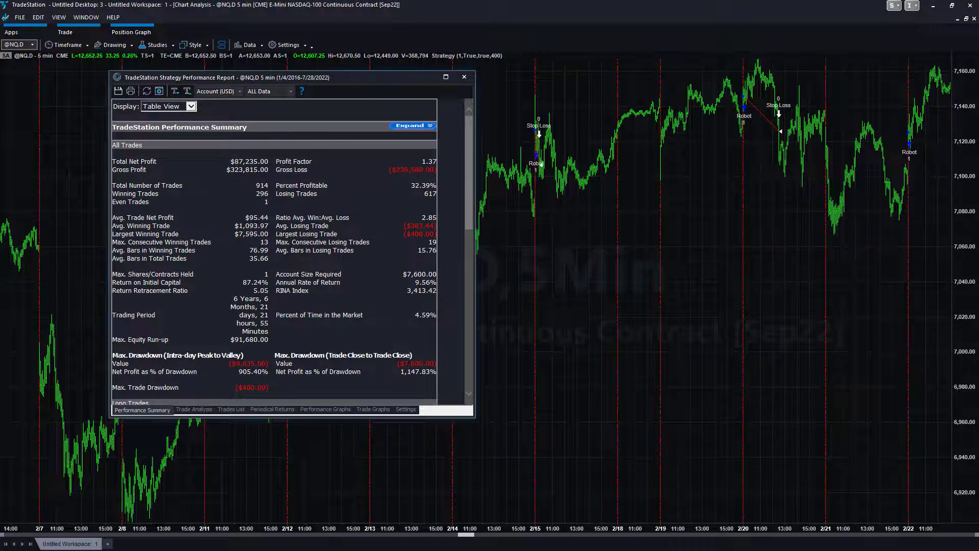
double_click(418, 363)
left_click(345, 411)
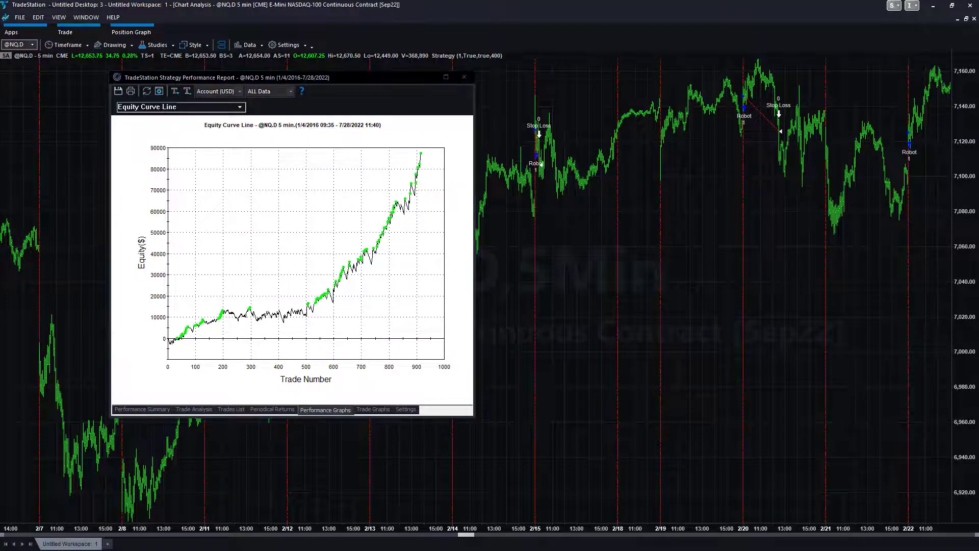
left_click_drag(566, 447, 450, 169)
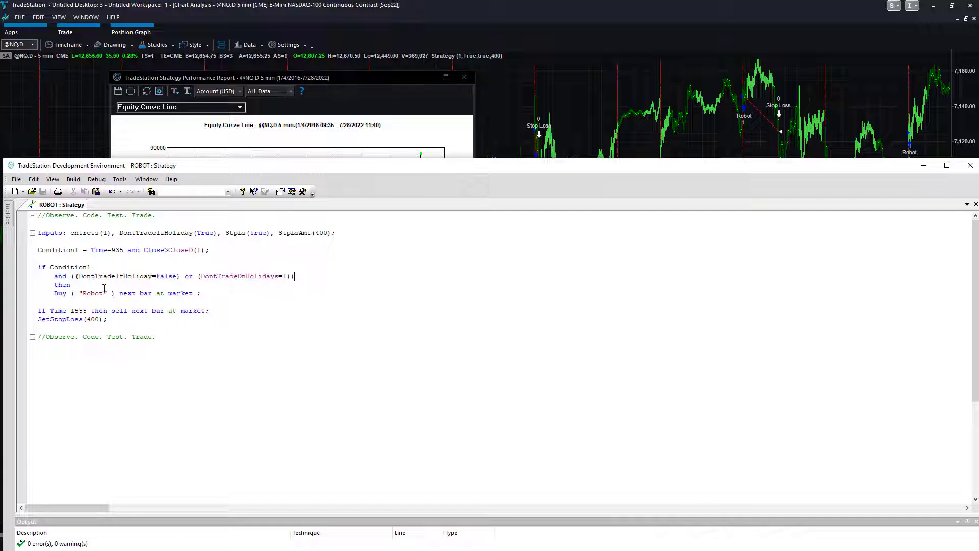
Make the Buy order trade 'cntrcts contracts'.
left_click(87, 281)
type("cntrcts")
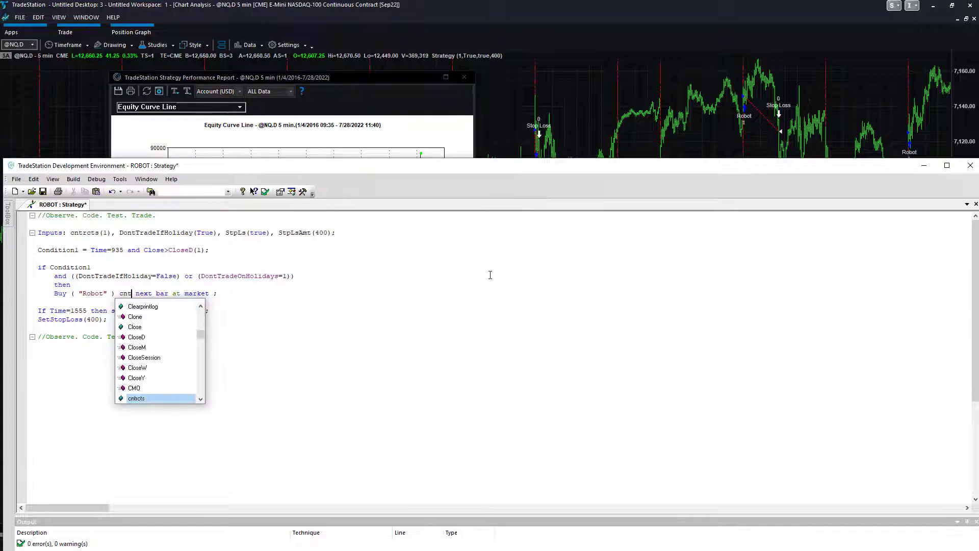
type(" contract")
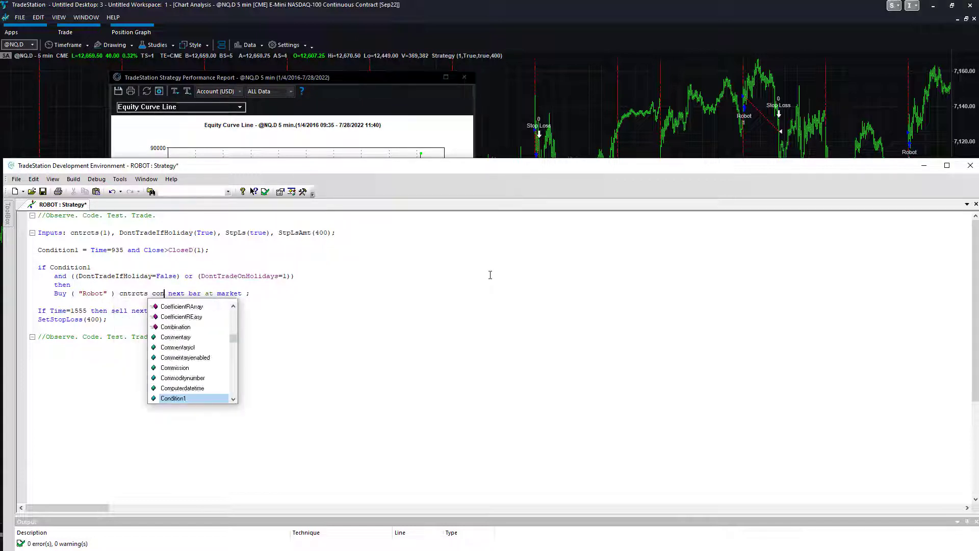
type("s")
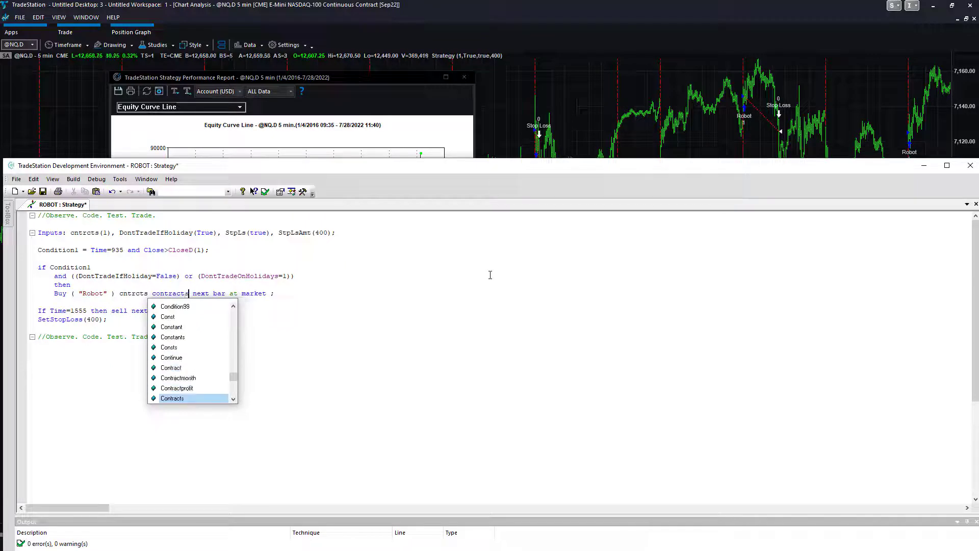
left_click(110, 233)
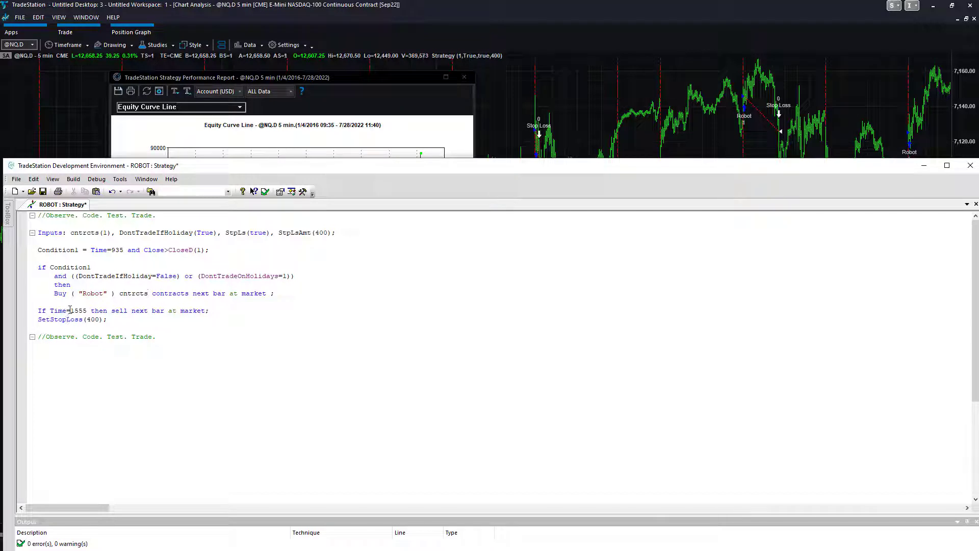
Add 'If StpLs then' on a new line above the SetStopLoss call.
left_click(38, 320)
key("Return")
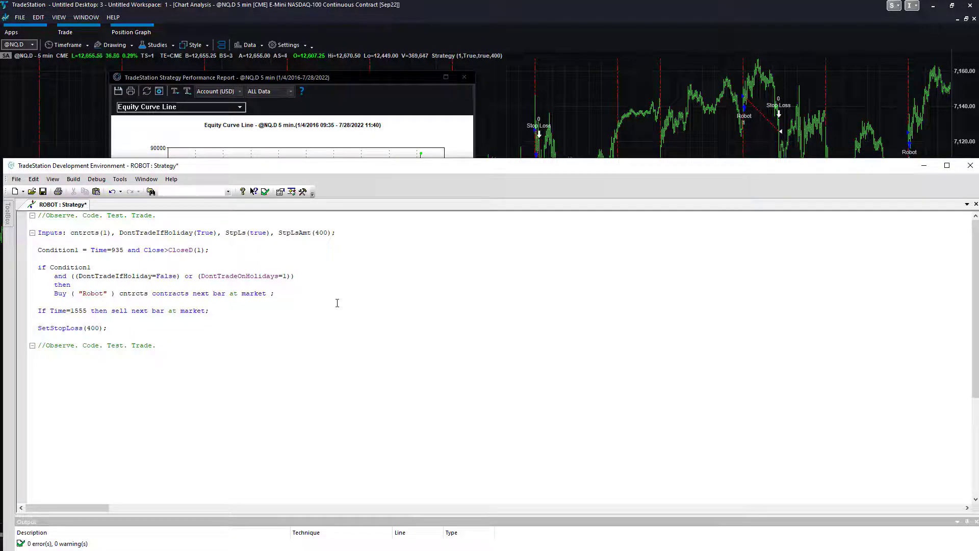
type("If StpLs then")
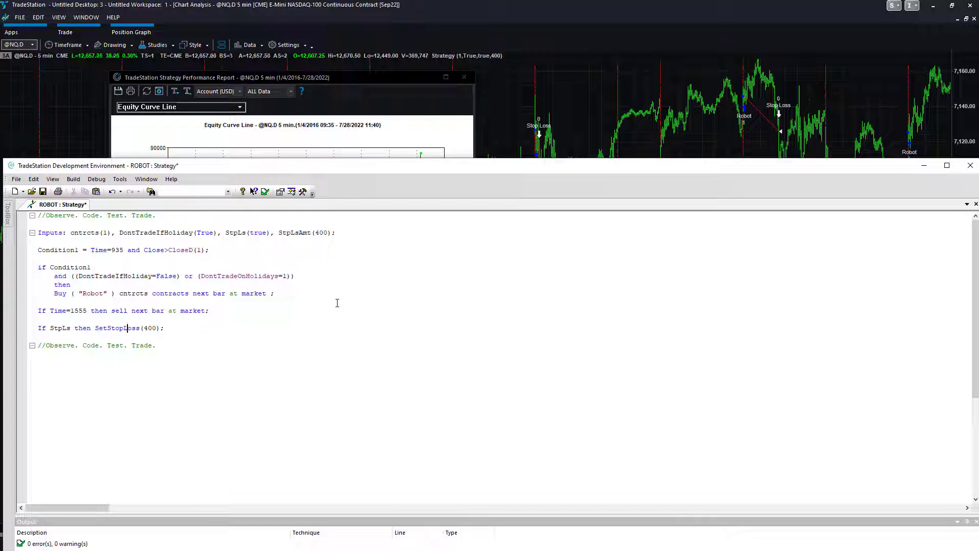
Replace the stop amount 400 with StpLsAmt and select the 1555 exit time for replacement.
key("Delete")
key("Delete")
type("StpLs")
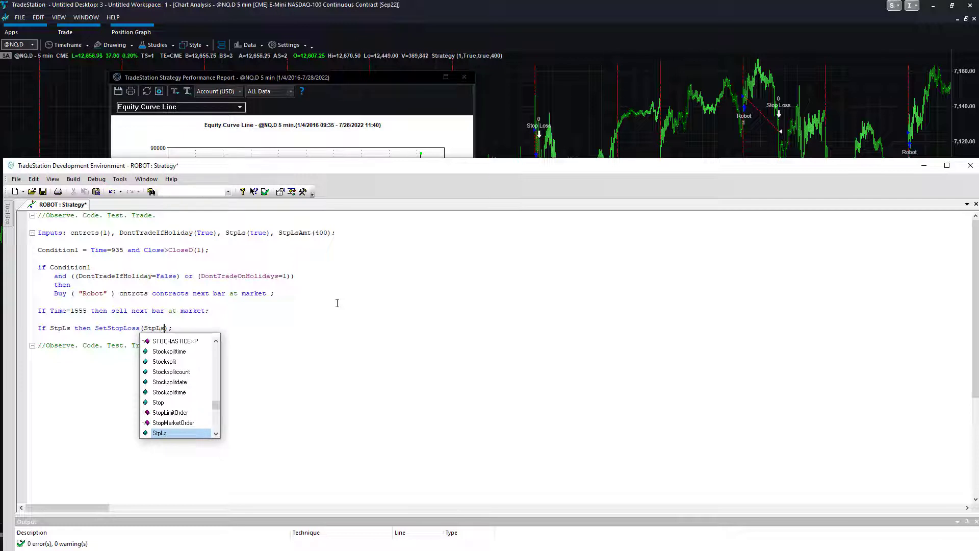
type("Amt")
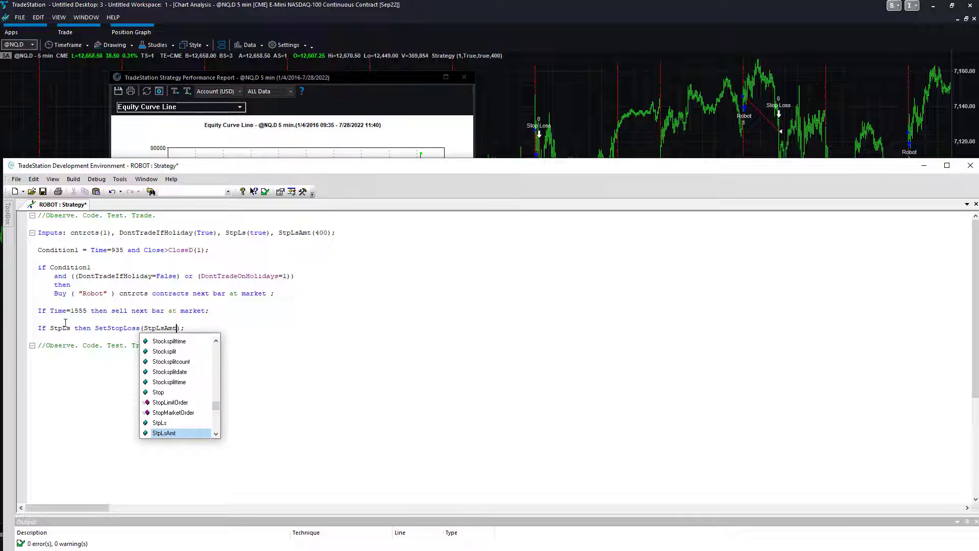
key("Escape")
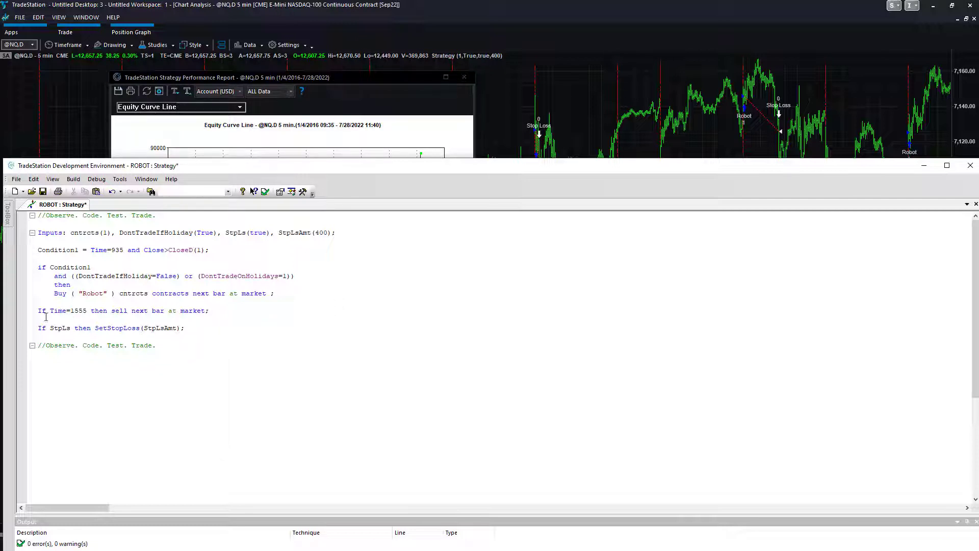
left_click(71, 328)
left_click(187, 320)
left_click_drag(88, 312, 72, 312)
Use ExTime in the exit rule and add an ExTime(1555) input to the Inputs line.
type("Ex")
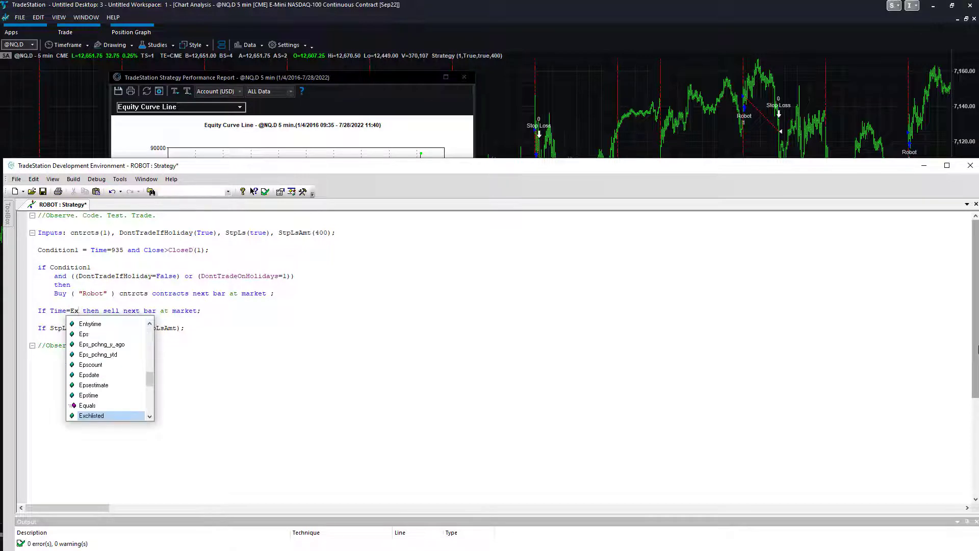
type("Time")
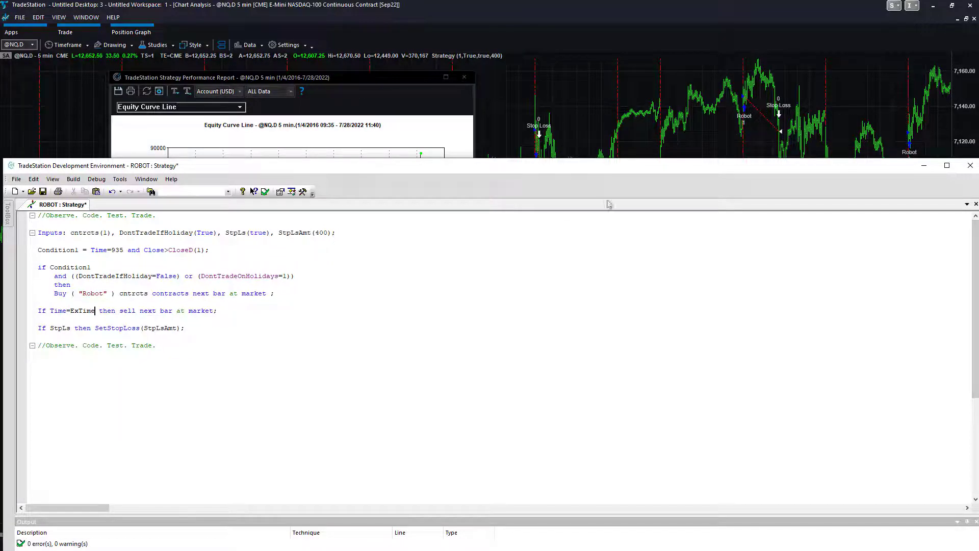
left_click(332, 233)
type(", ExTime")
type("(")
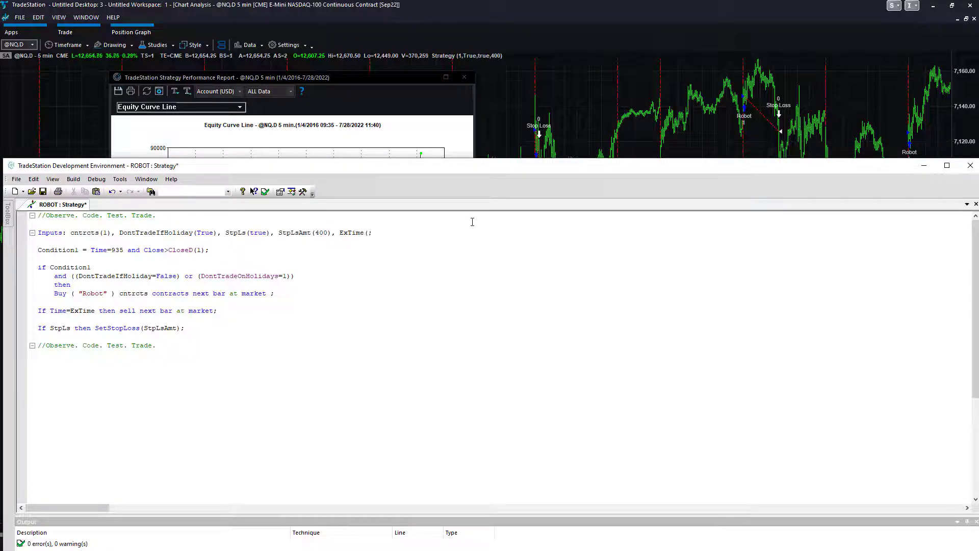
type("1555)")
right_click(507, 84)
mouse_move(541, 149)
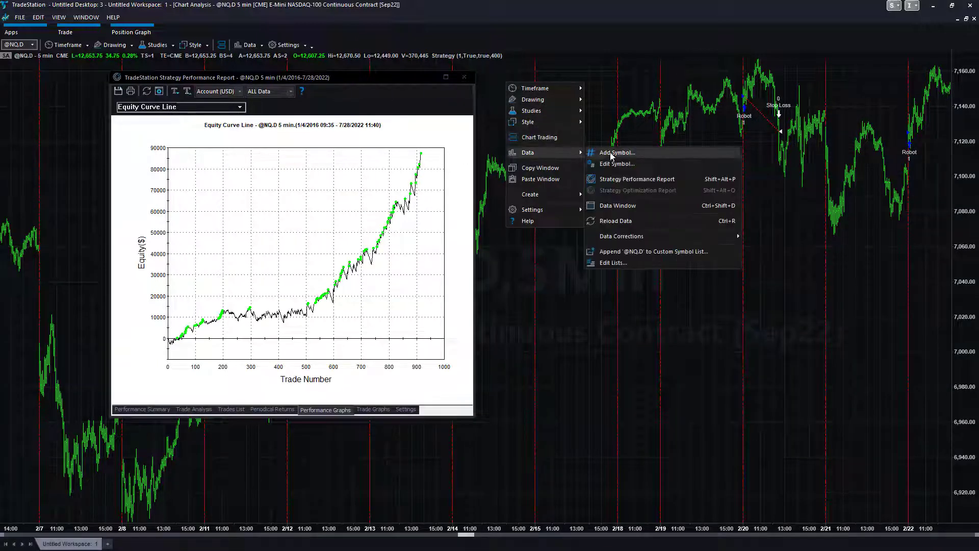
left_click(619, 162)
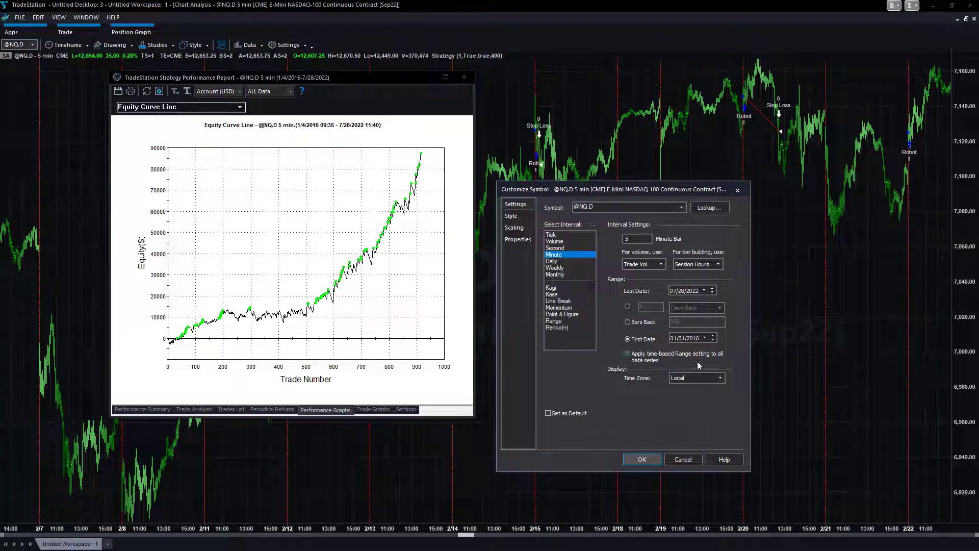
left_click(702, 377)
left_click(703, 378)
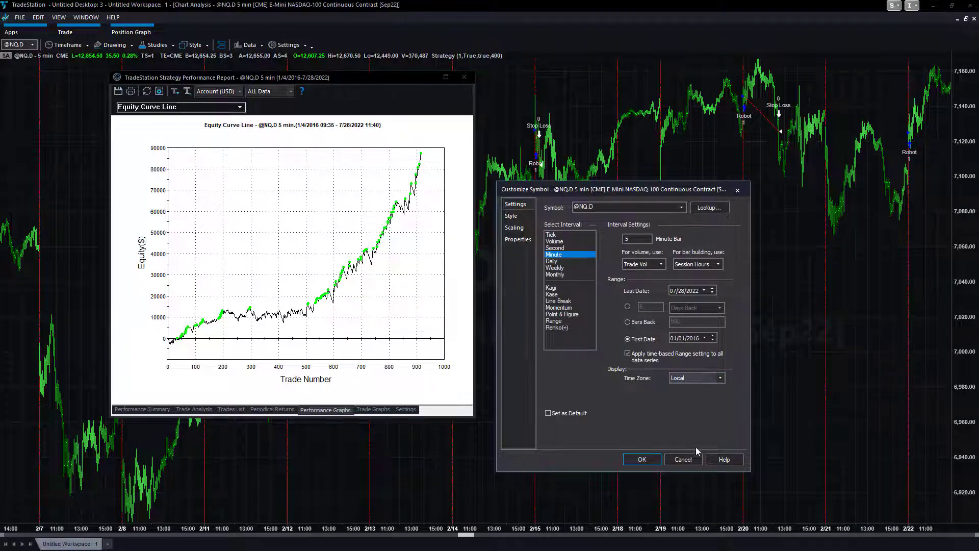
left_click(683, 459)
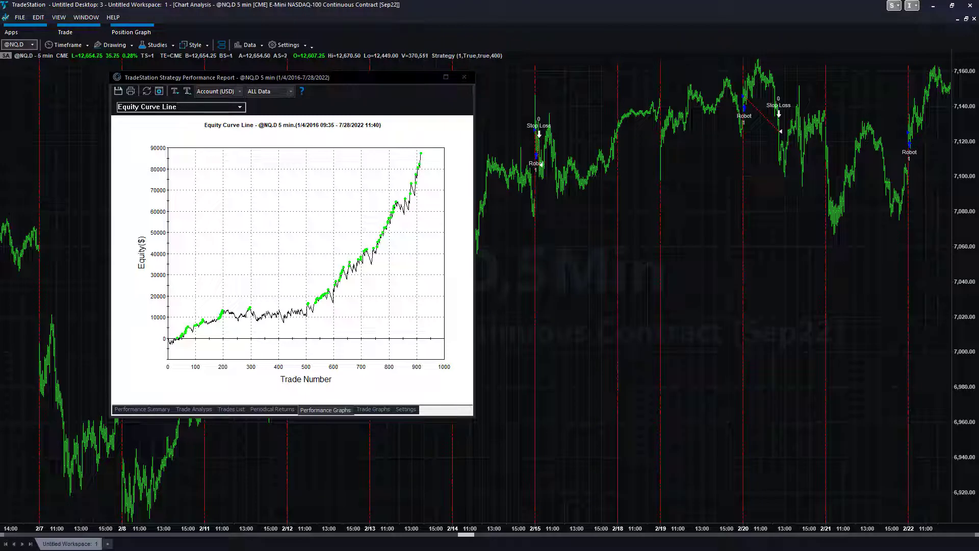
key("alt+Tab")
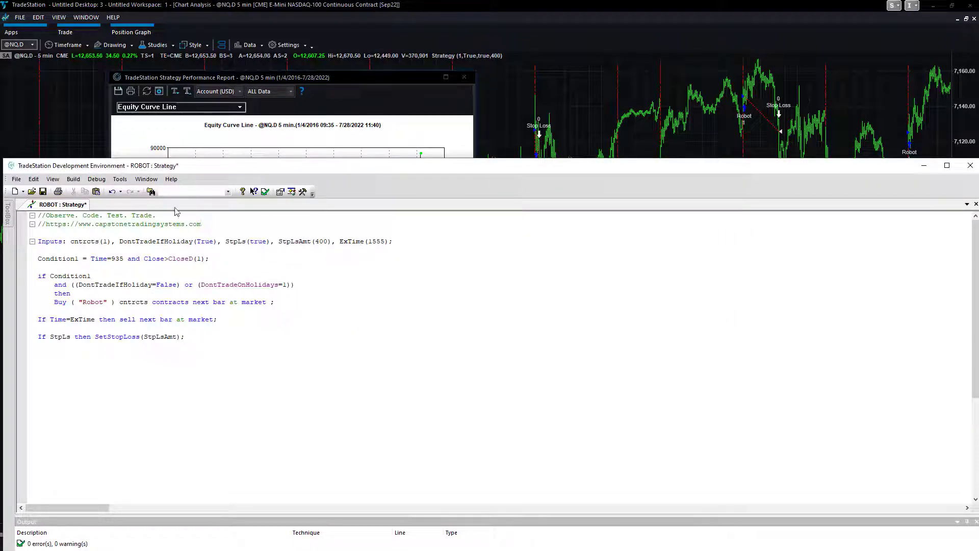
Break the inputs StpLs, DontTradeIfHoliday and ExTime(1555) onto their own indented lines.
left_click(226, 242)
key("Return")
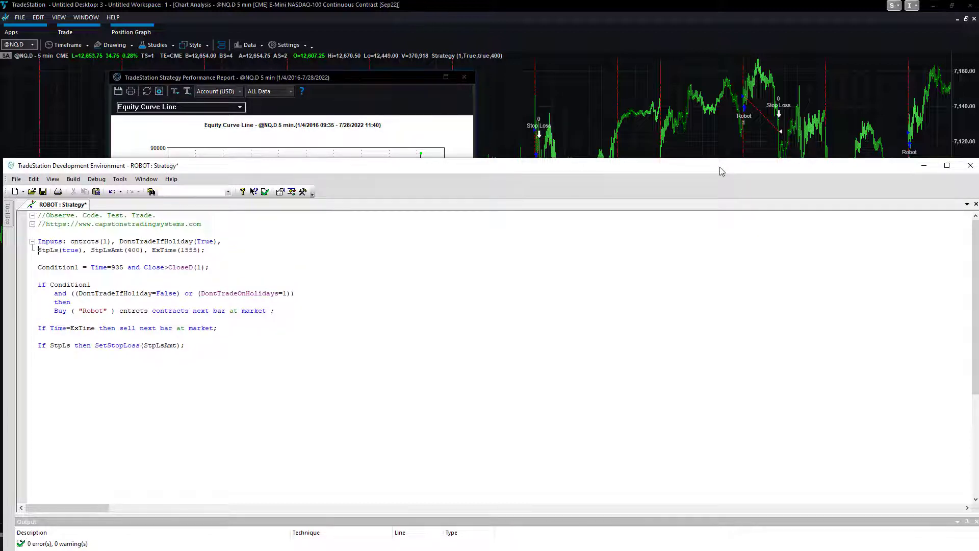
key("Tab")
key("Tab")
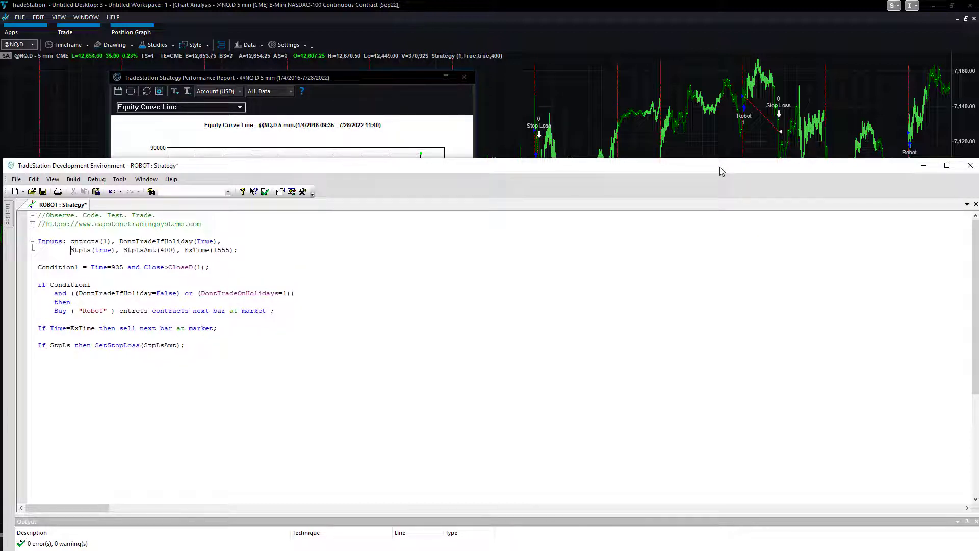
key("ctrl+Right")
key("ctrl+Right")
key("ctrl+Right")
key("ctrl+Right")
key("Return")
key("Tab")
key("Tab")
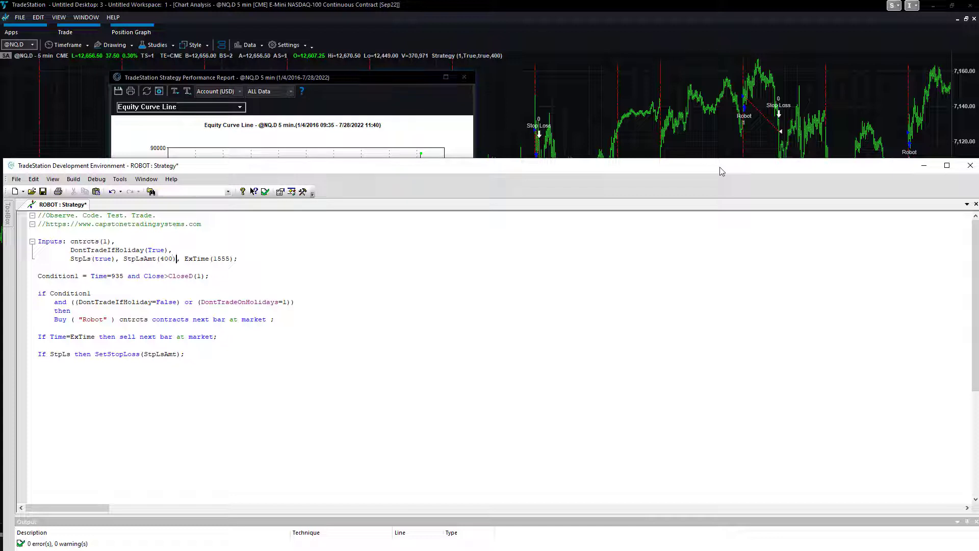
key("Return")
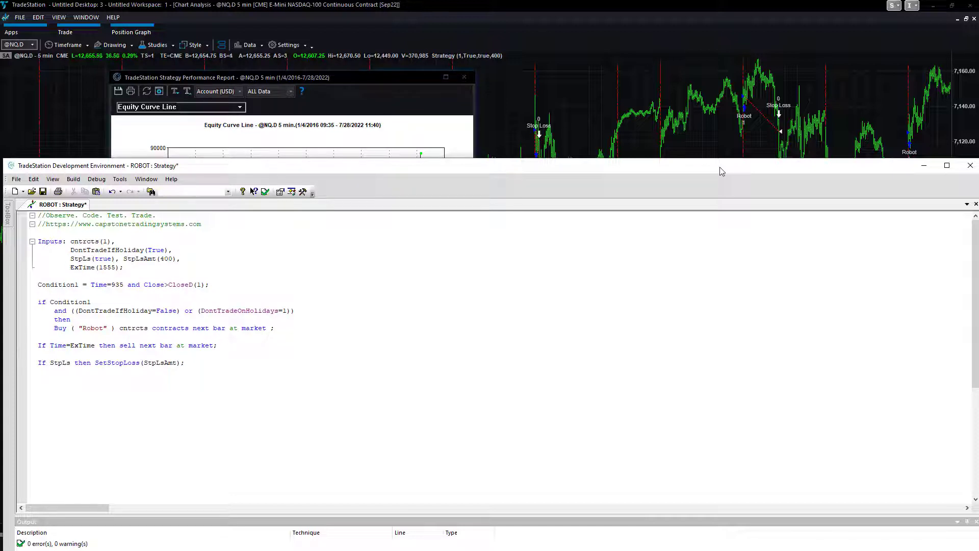
Add the inputs PrfTg(true) and PrftgAmt(1000) on a new line above ExTime.
key("Return")
key("Up")
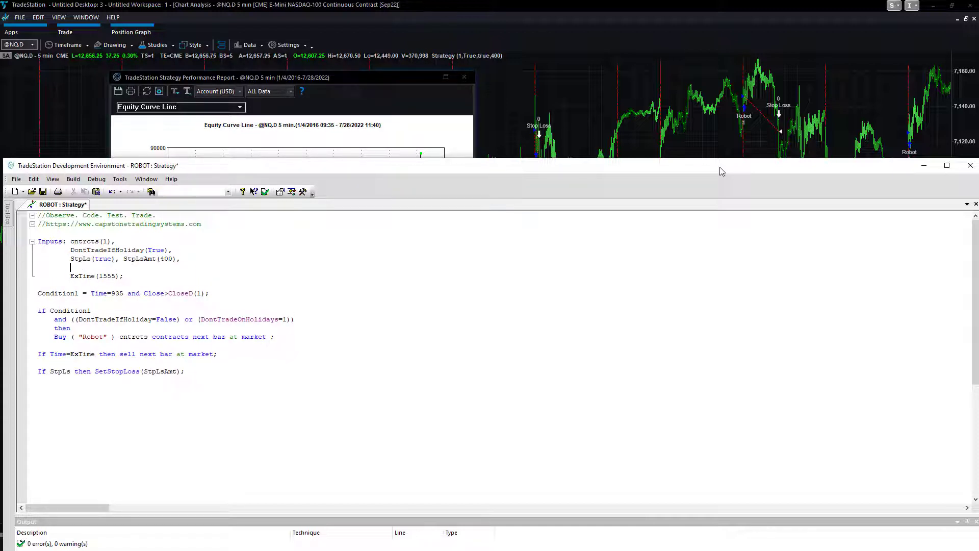
type("PrfTg(true), PrftgAmt(1000),")
Change the PrfTg input's default from true to false.
left_click(112, 267)
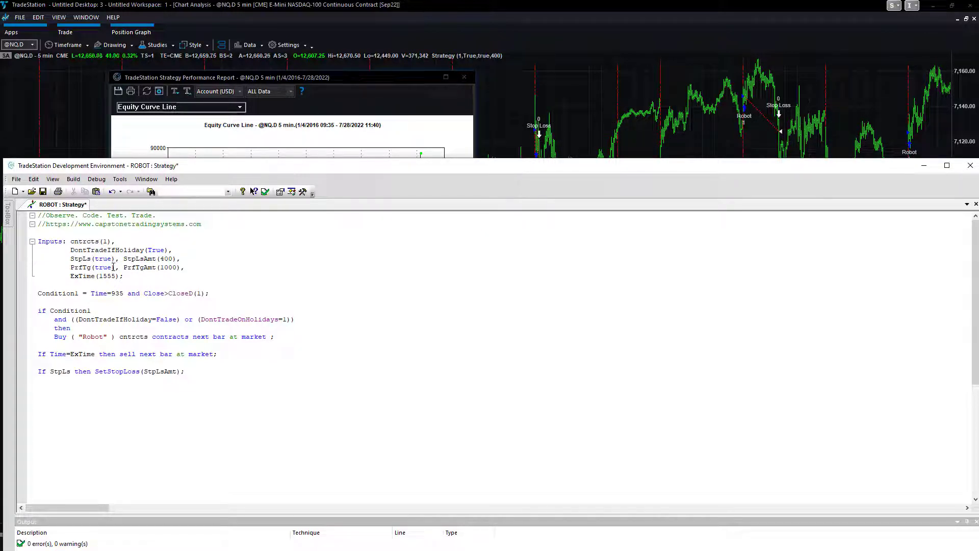
key("BackSpace")
key("BackSpace")
key("BackSpace")
key("BackSpace")
type("false")
Add the rule 'If PrfTg then SetProfitTarget(PrfTgAmt);' and verify the code.
key("Return")
type("If Prf")
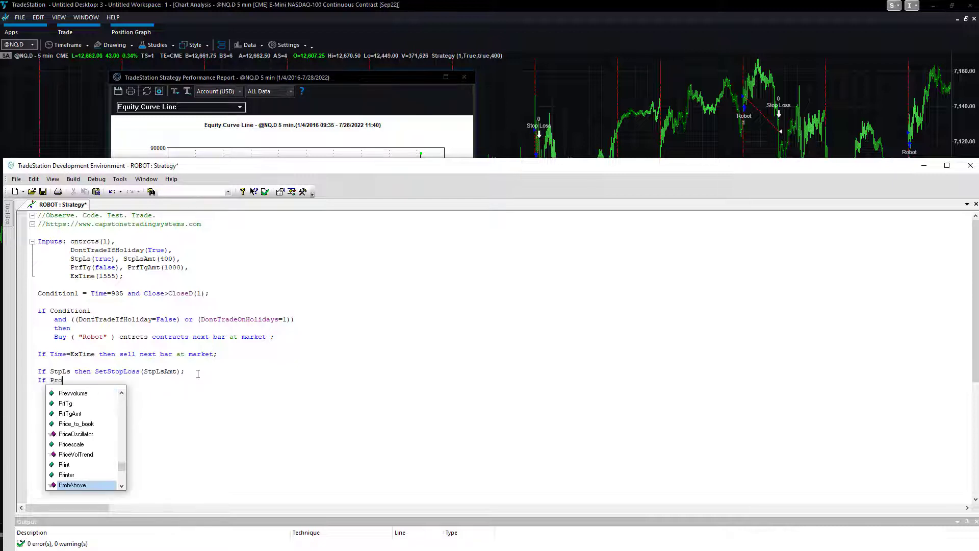
type("Tg then")
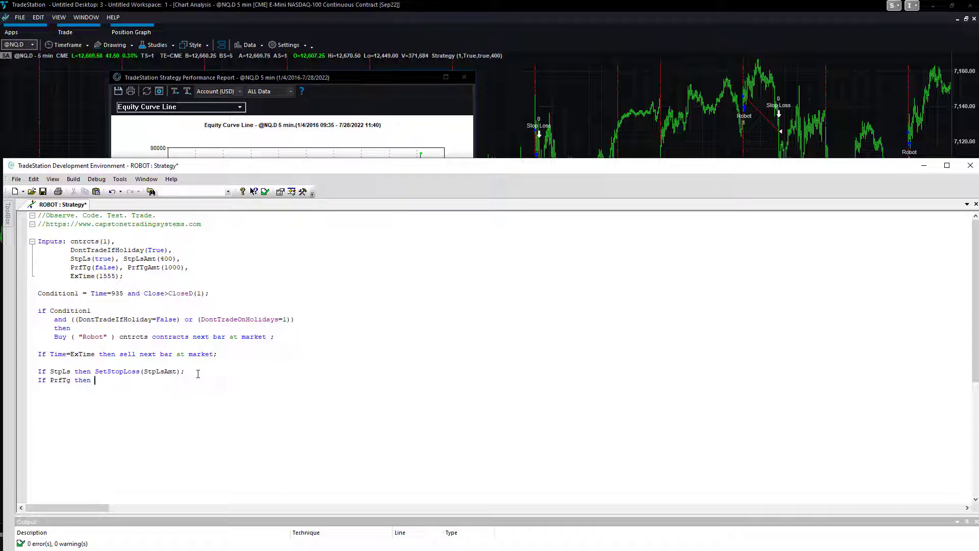
type("S")
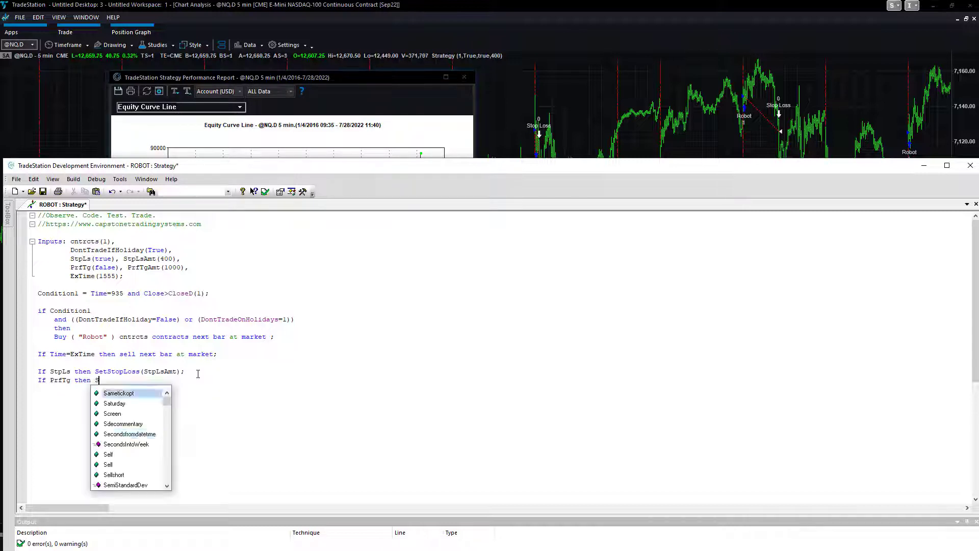
type("etProfitTa")
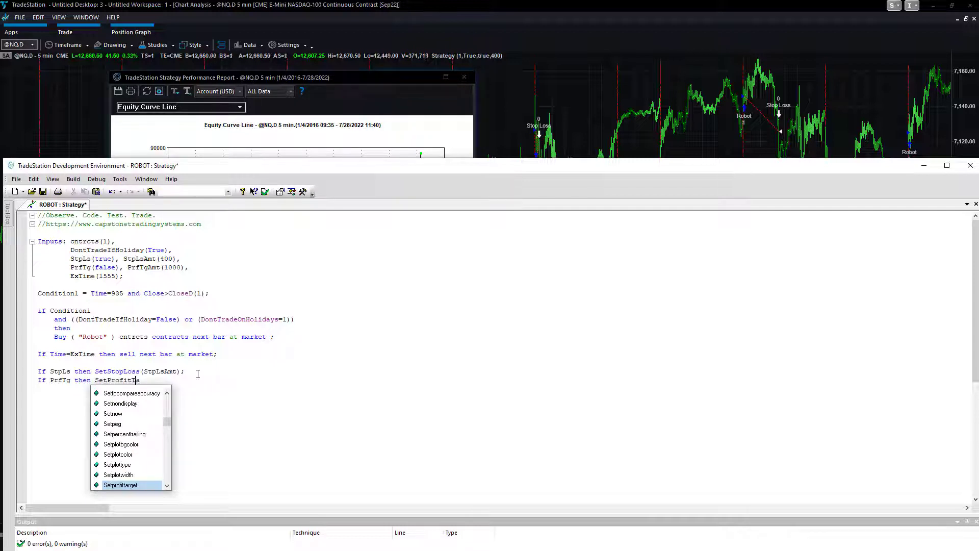
type("rget(P")
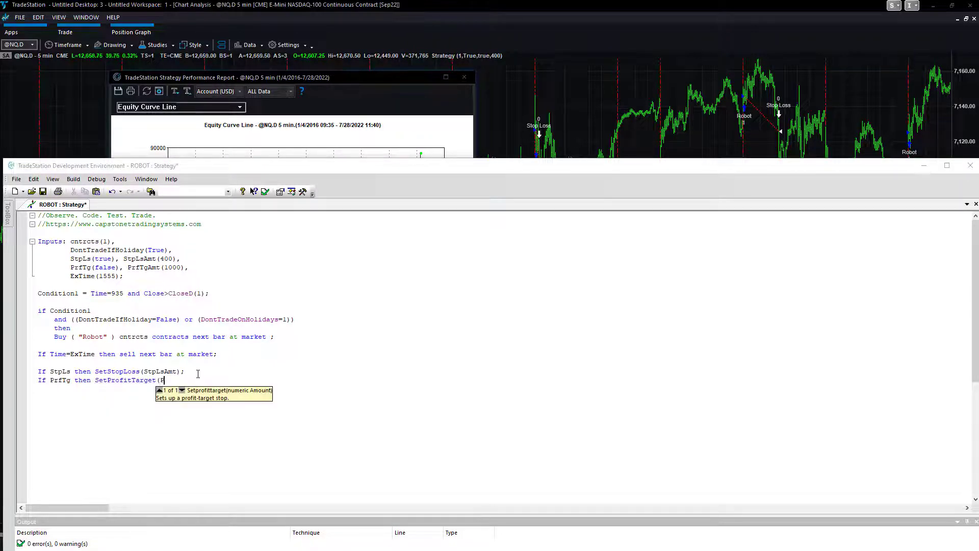
type("rfTgAmt);")
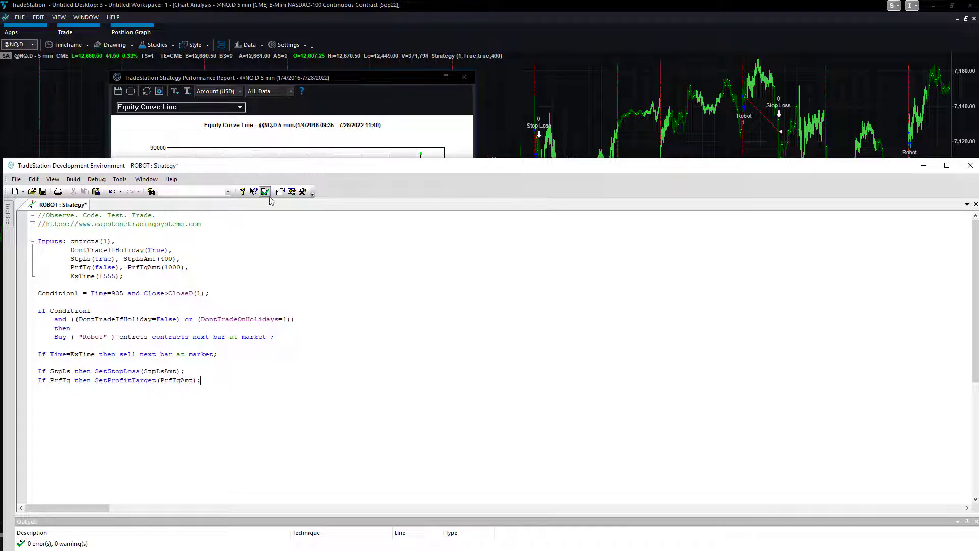
left_click(265, 196)
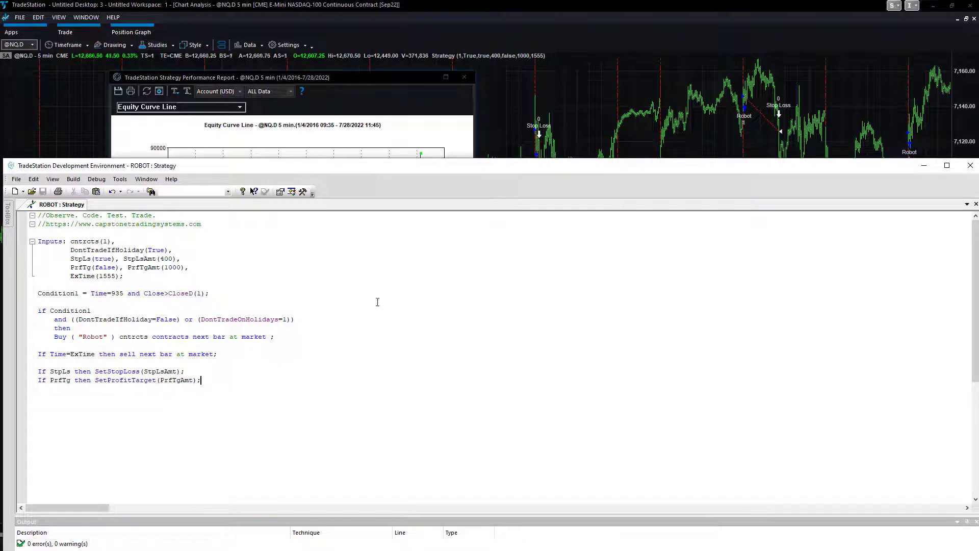
Show the Performance Summary on the chart, scroll to the latest July bars, then return to the code.
key("alt+Tab")
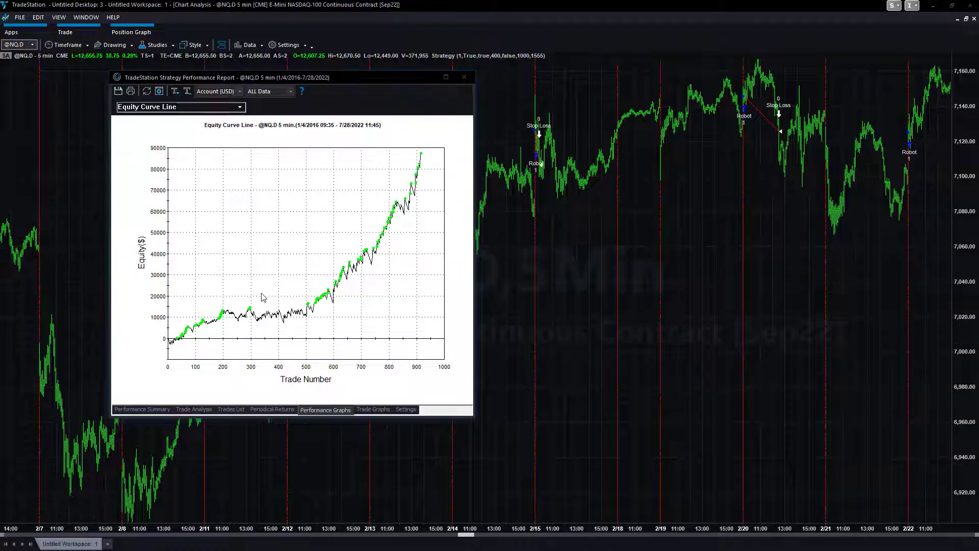
left_click(142, 410)
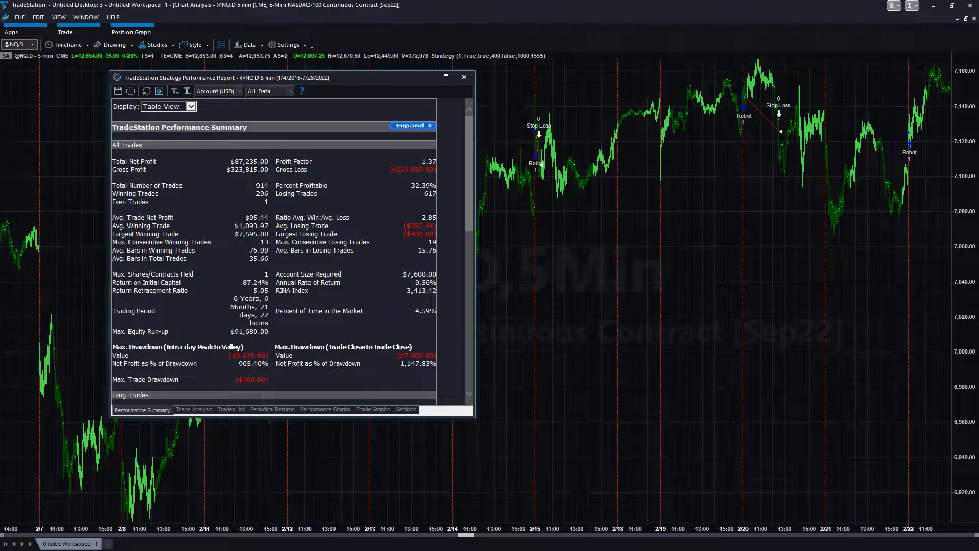
mouse_move(459, 534)
left_click_drag(472, 535, 972, 533)
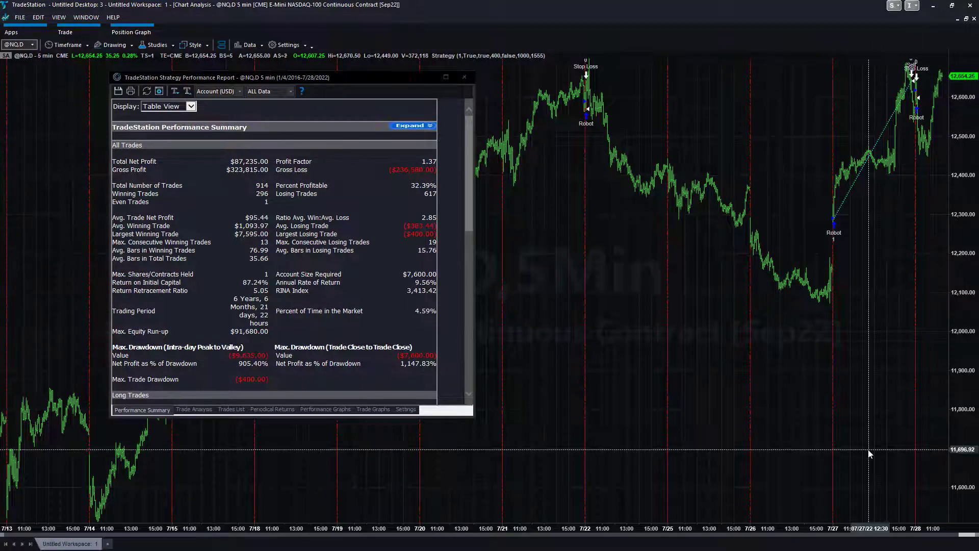
key("alt+Tab")
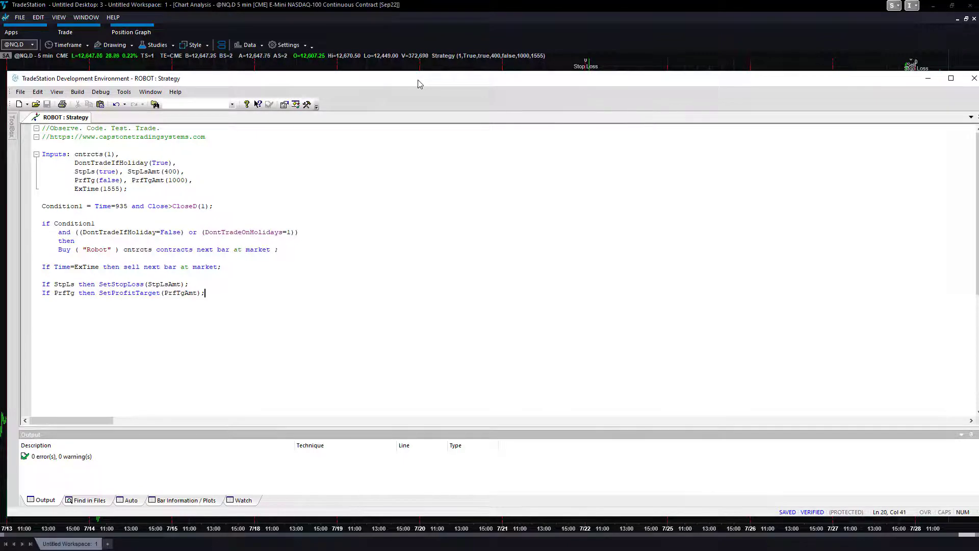
Move the code editor aside and display the ROBOT Equity Curve Line under Performance Graphs.
left_click_drag(419, 84, 416, 84)
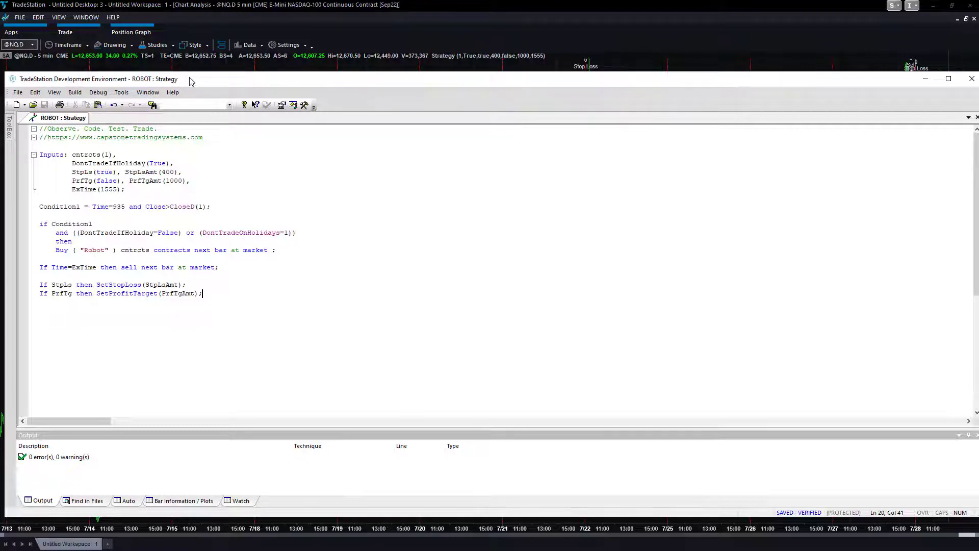
left_click_drag(190, 81, 124, 430)
key("alt+Tab")
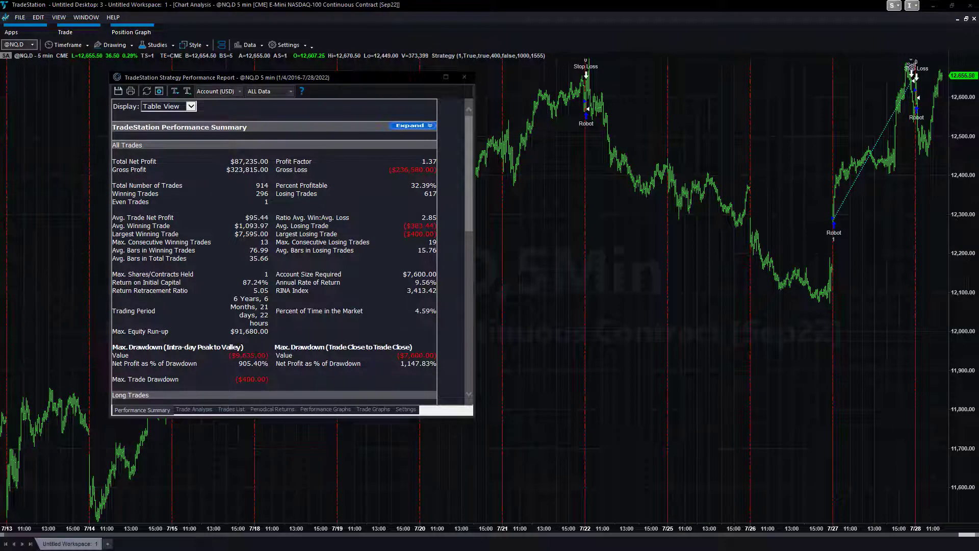
left_click(330, 409)
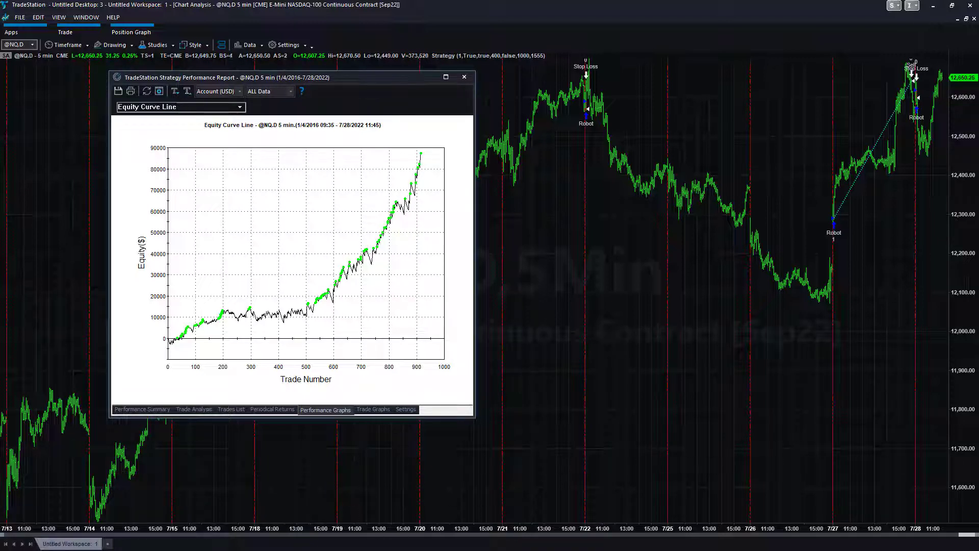
left_click(498, 299)
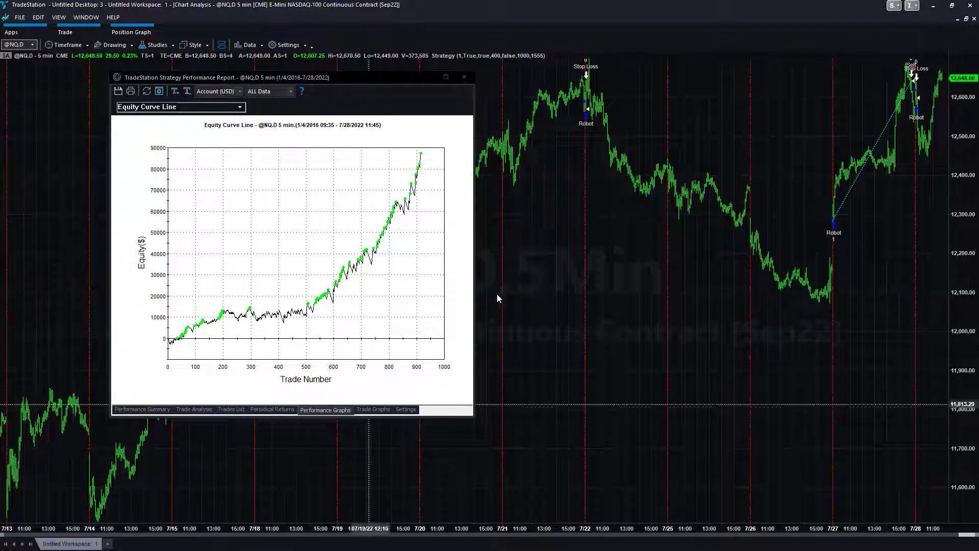
right_click(577, 201)
mouse_move(607, 228)
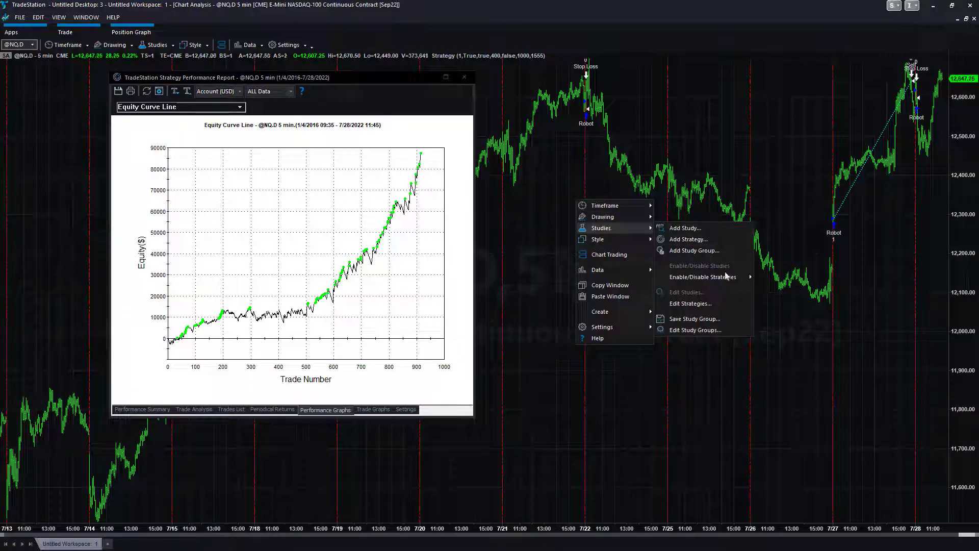
left_click(735, 303)
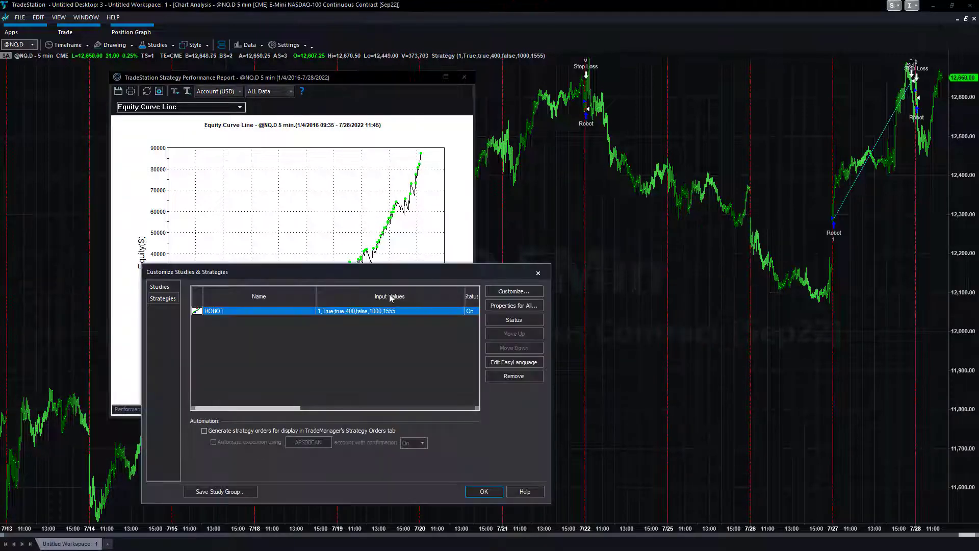
double_click(363, 311)
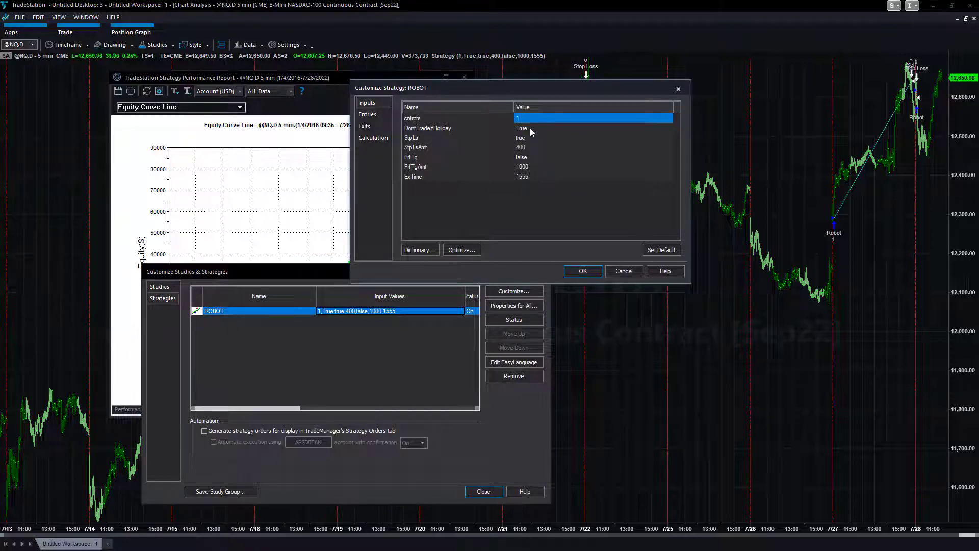
left_click(532, 140)
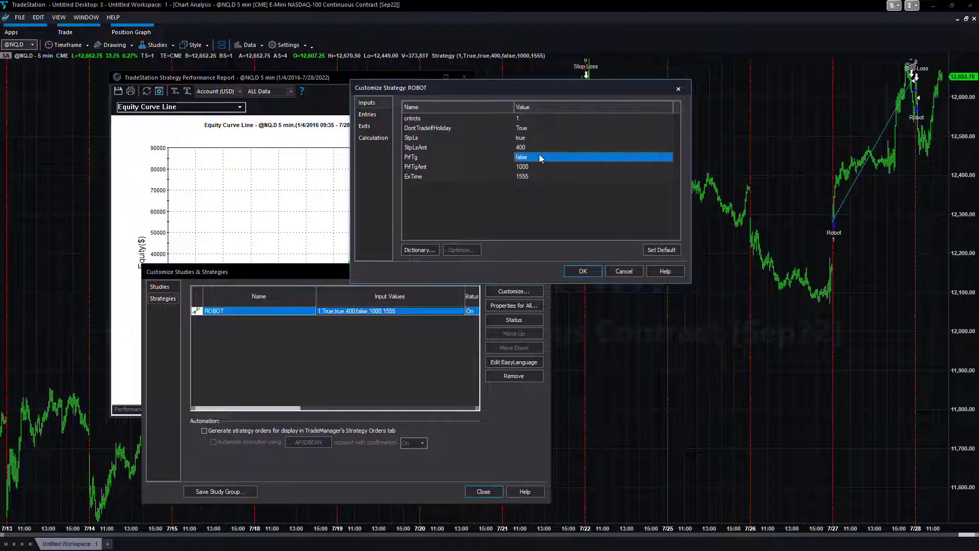
left_click(532, 179)
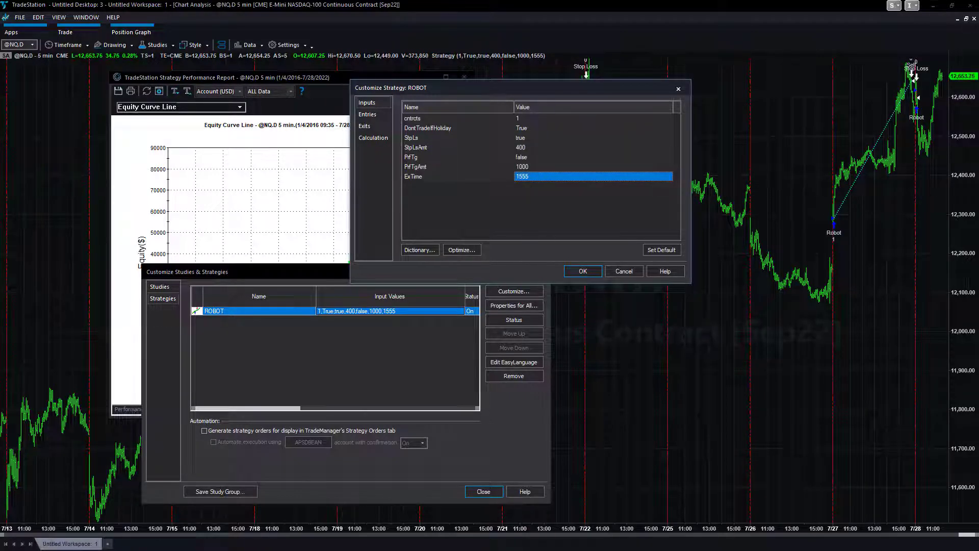
key("alt+Tab")
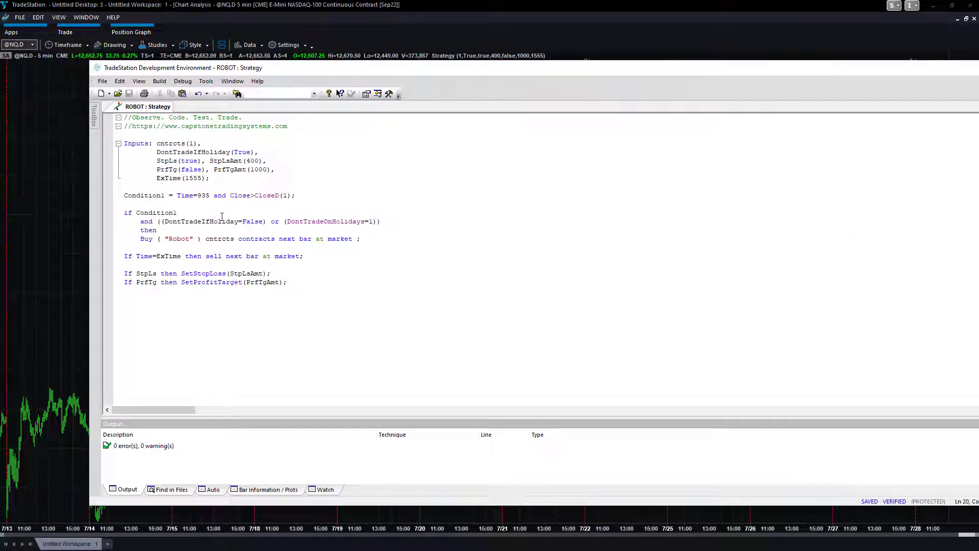
left_click(199, 196)
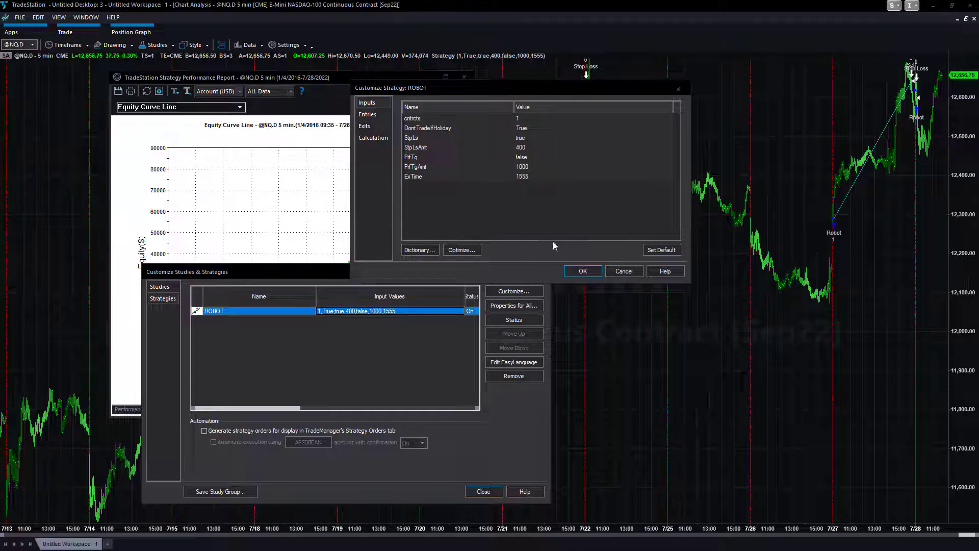
left_click(586, 272)
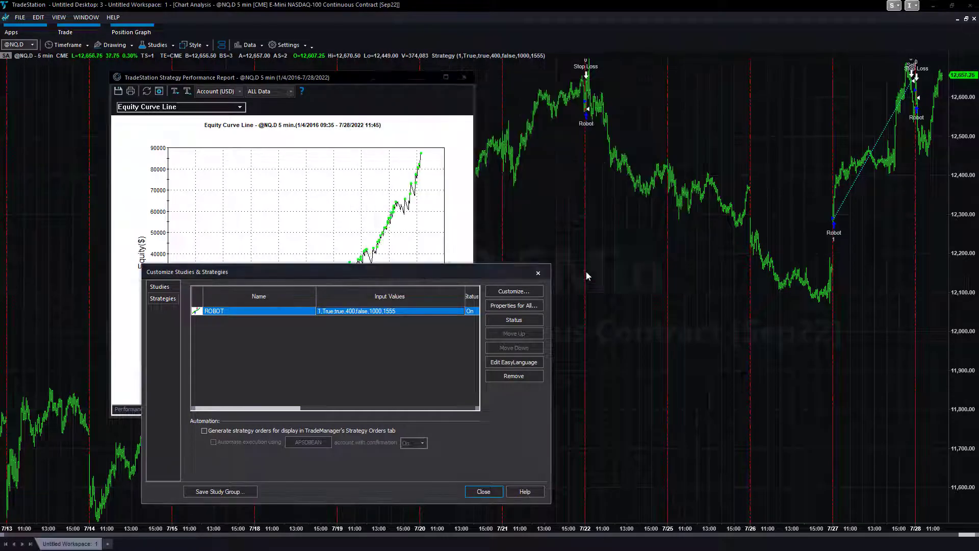
left_click(473, 494)
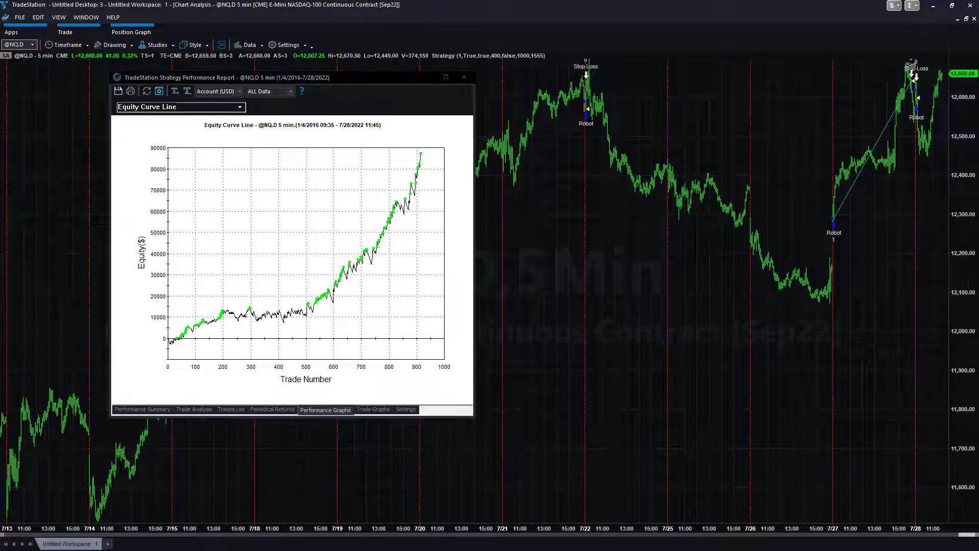
Bring up the ROBOT code, highlight the holiday filter and StpLsAmt input, then switch to Chrome.
left_click_drag(978, 31, 398, 89)
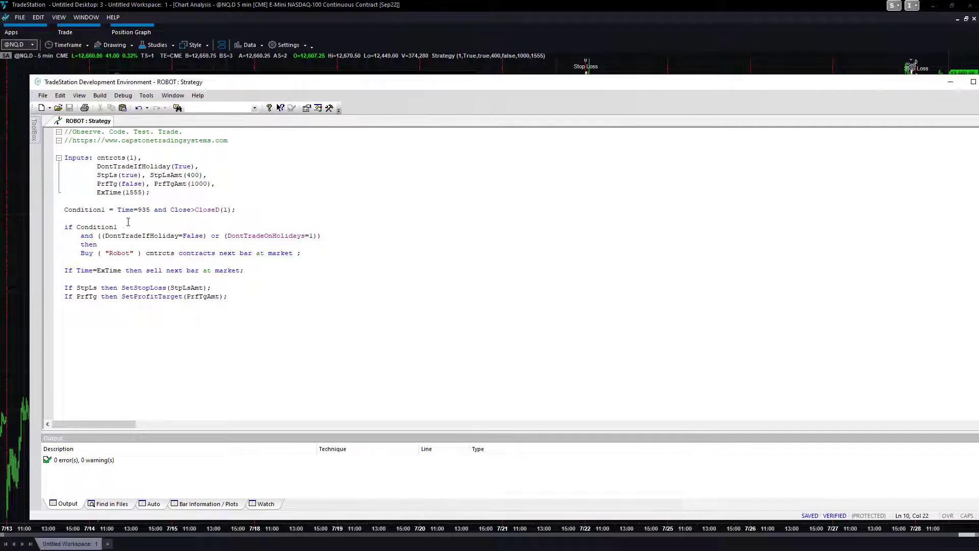
left_click_drag(333, 237, 69, 234)
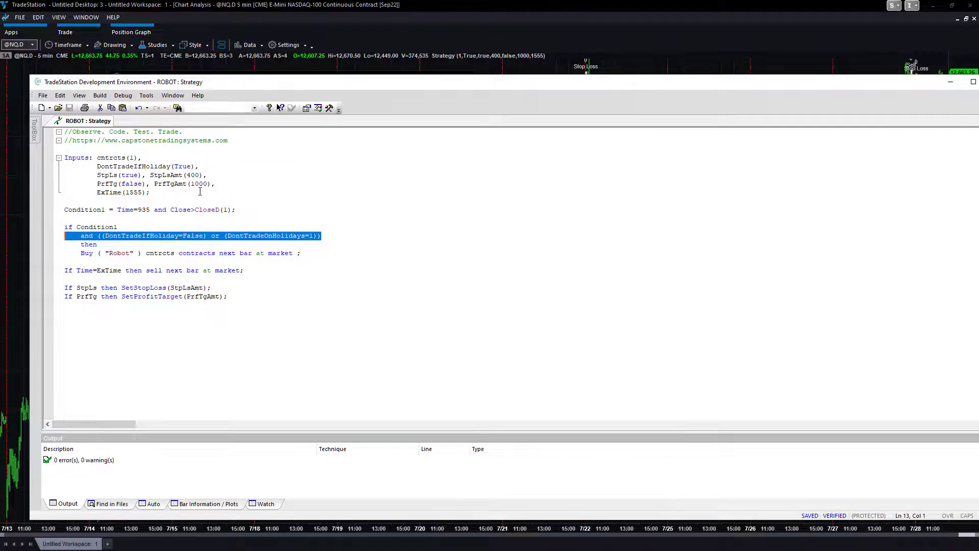
left_click(186, 175)
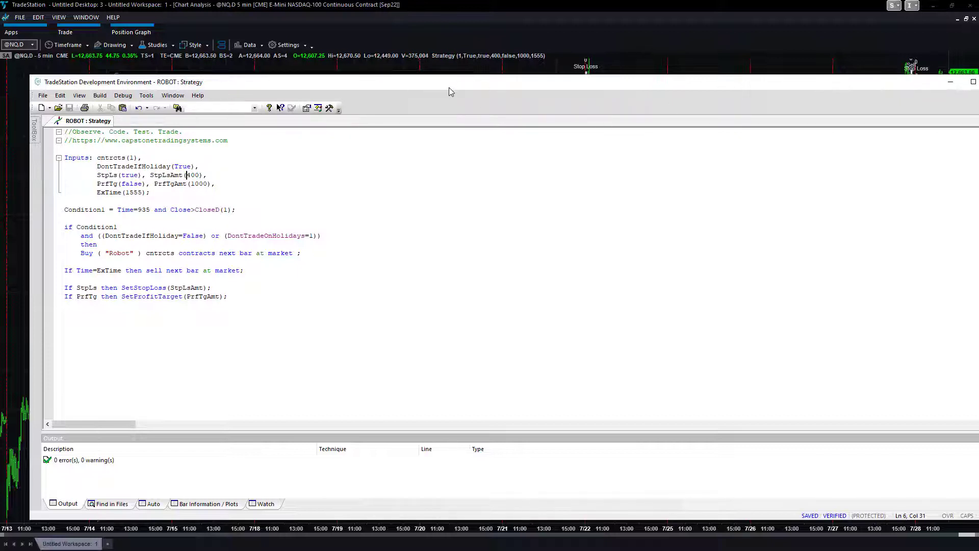
left_click_drag(212, 175, 195, 175)
left_click(324, 231)
left_click_drag(235, 228, 328, 243)
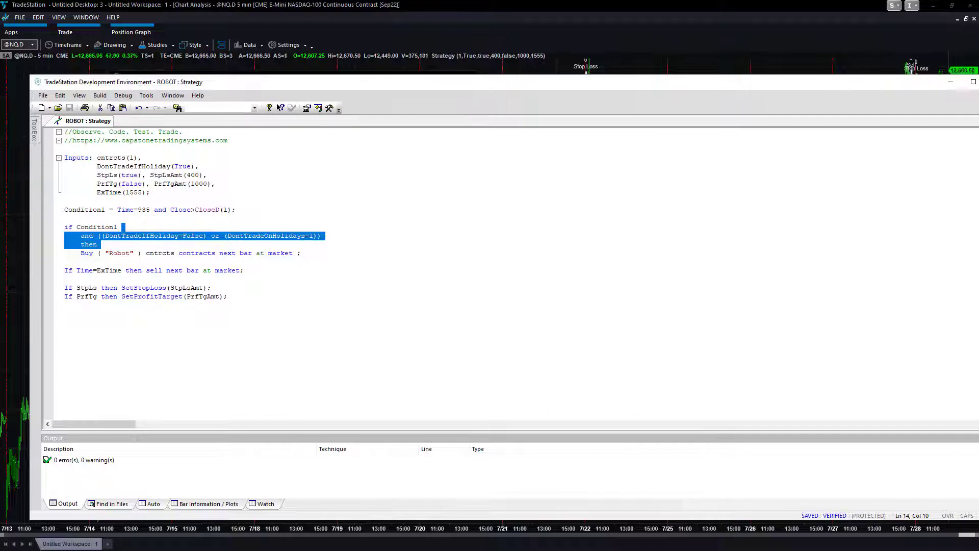
key("alt+Tab")
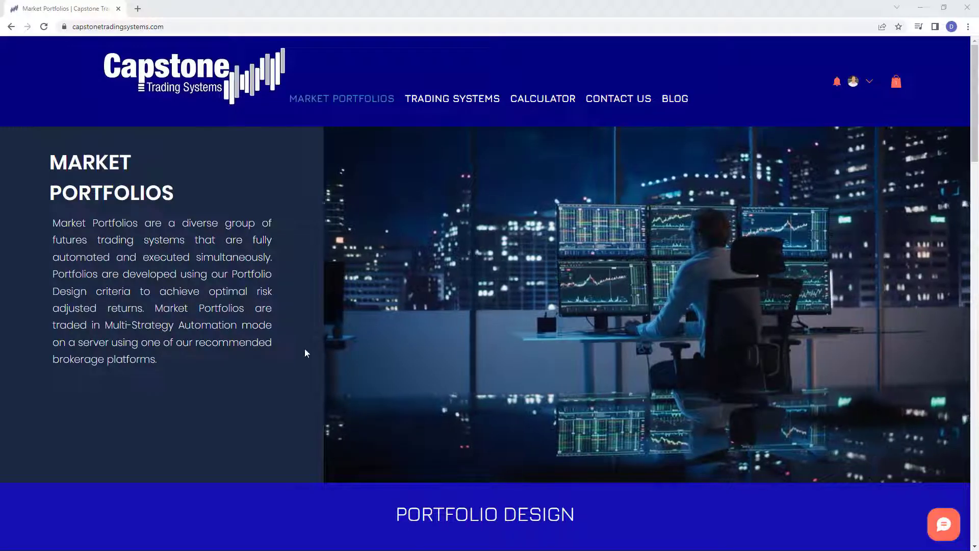
Go to the Capstone home page and open the Youtube Easylanguage Examples members area.
left_click(207, 75)
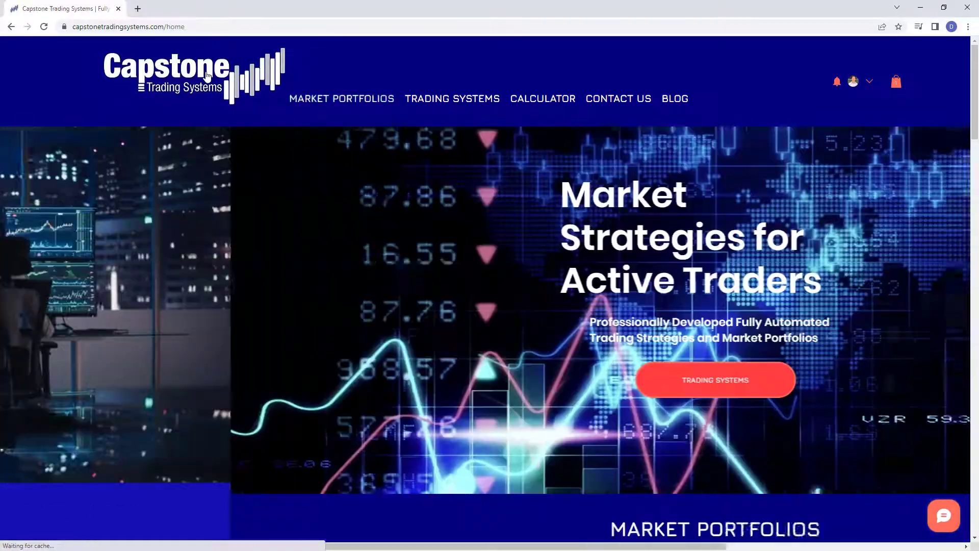
scroll(396, 253, "down", 20)
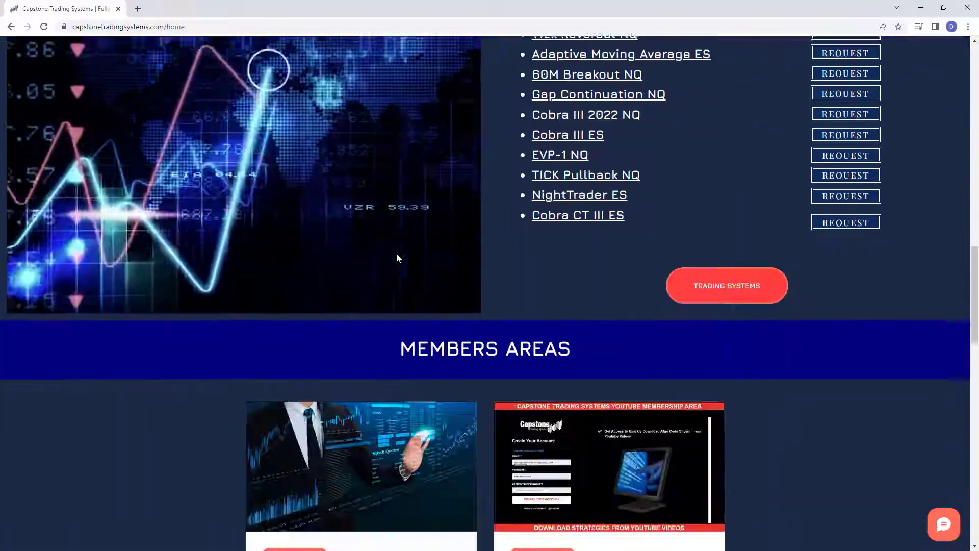
scroll(396, 255, "down", 4)
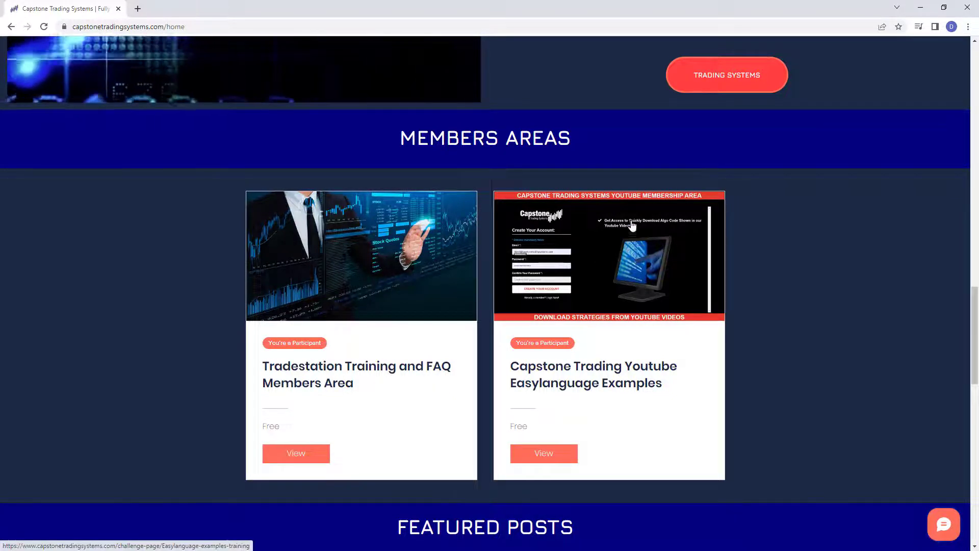
left_click(611, 269)
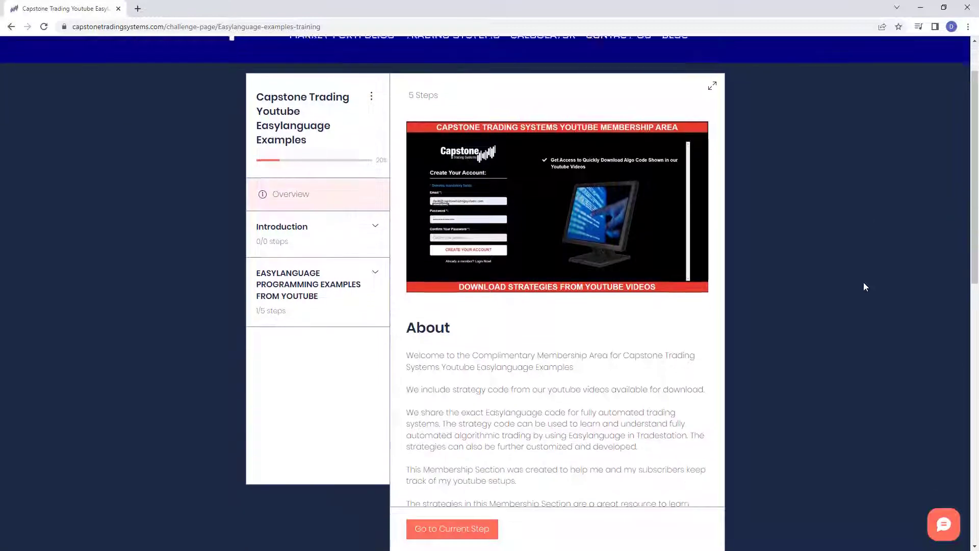
Expand the EASYLANGUAGE PROGRAMMING EXAMPLES lessons and scroll through them.
scroll(864, 282, "down", 1)
left_click(307, 244)
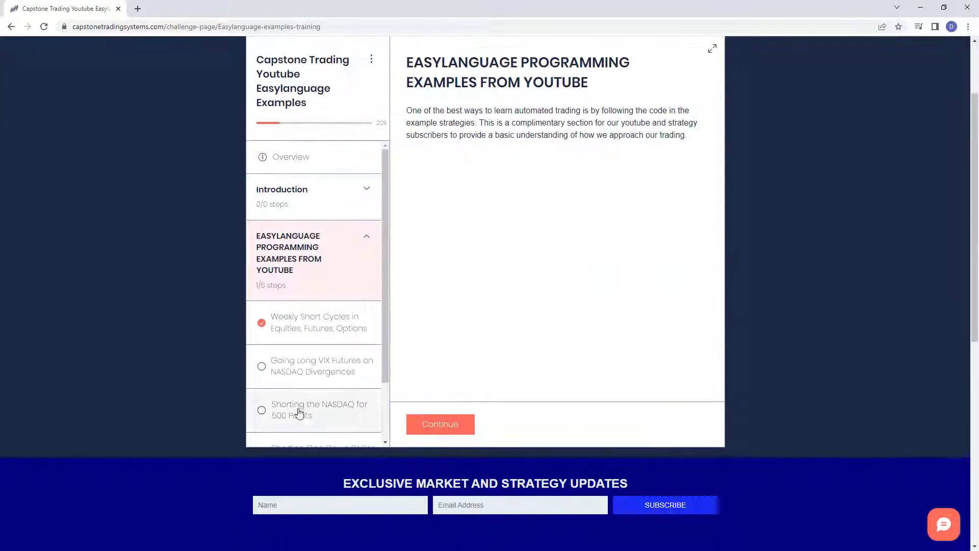
scroll(316, 353, "down", 1)
scroll(317, 352, "down", 1)
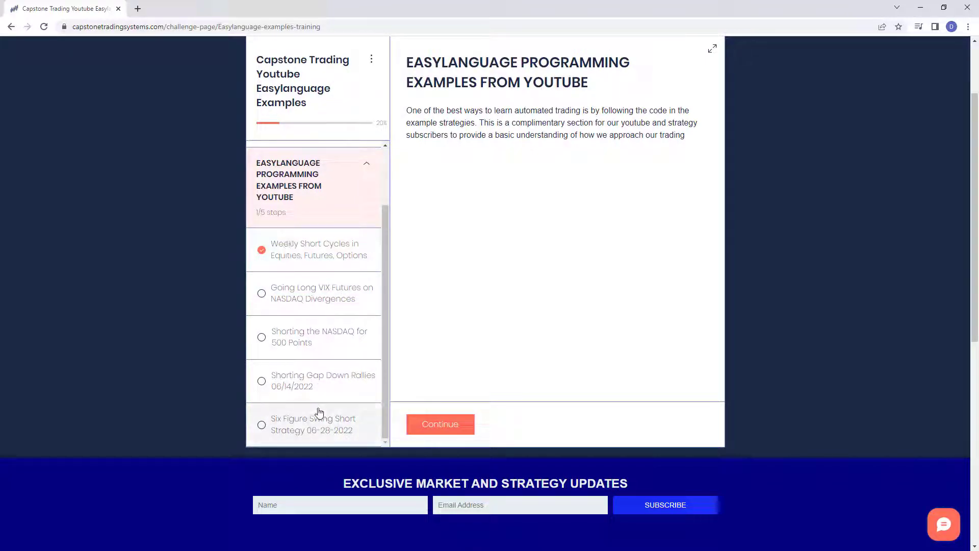
scroll(793, 204, "up", 2)
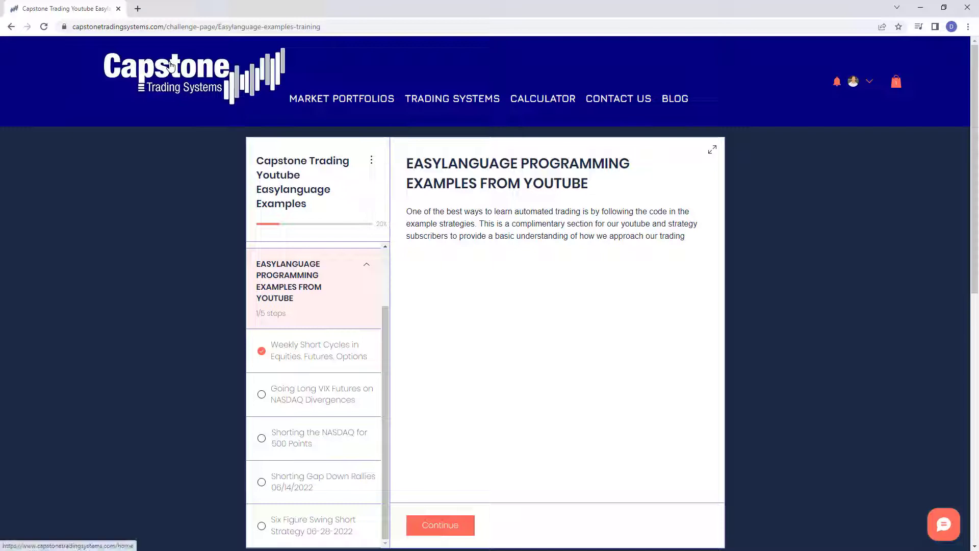
Minimize Chrome and clear the selection in the ROBOT code editor.
left_click(924, 9)
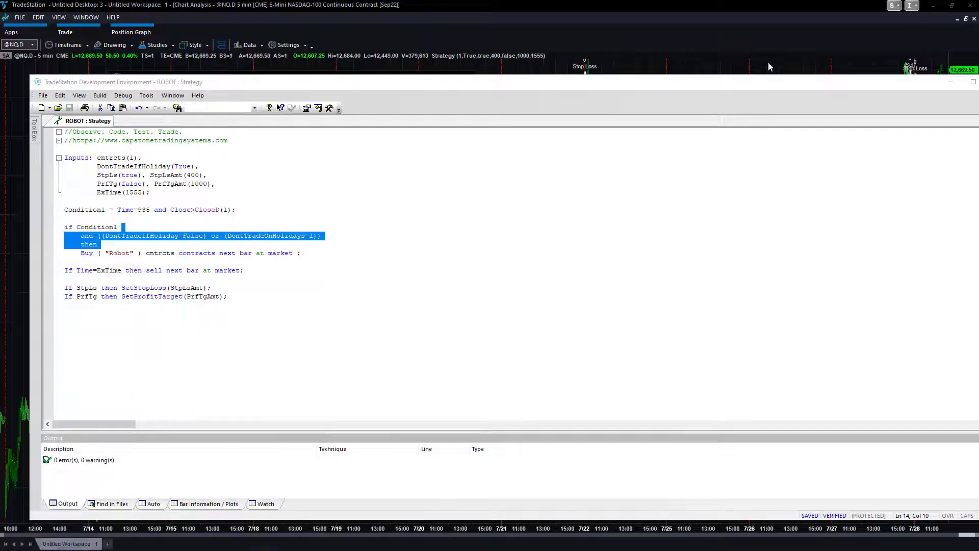
left_click(332, 222)
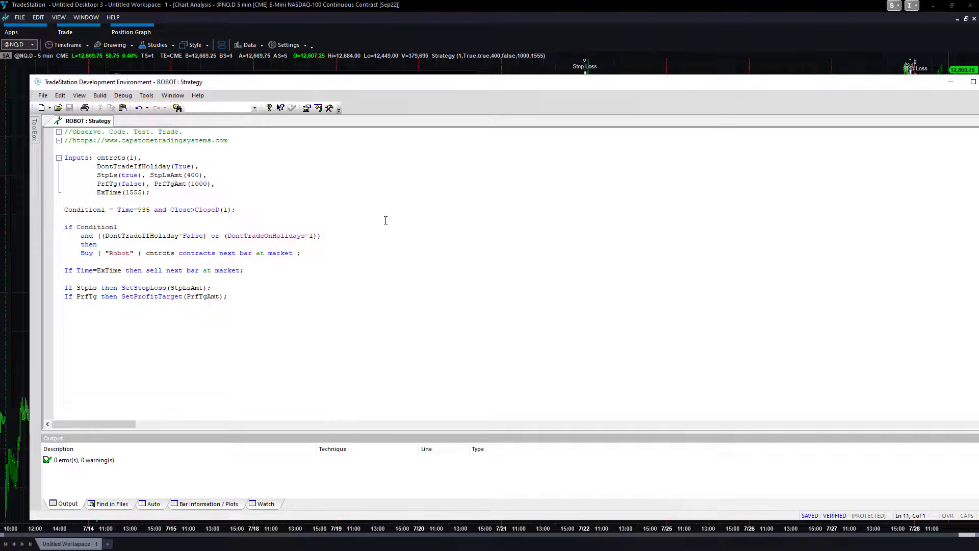